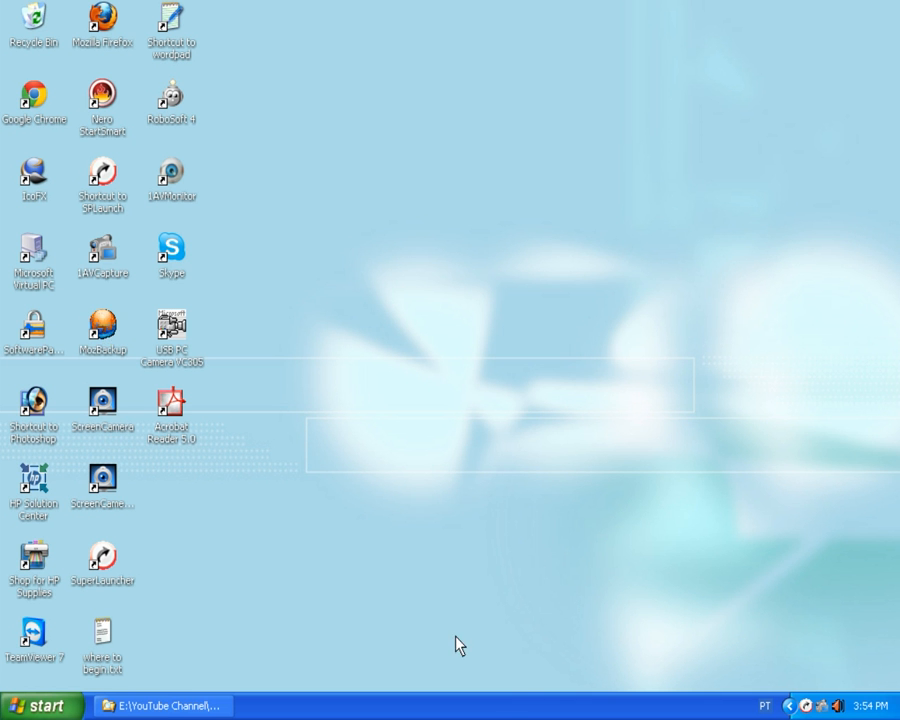
Step: Open the Shortcut Wizard for the MozBackup desktop icon
{"action": "key", "text": "Down"}
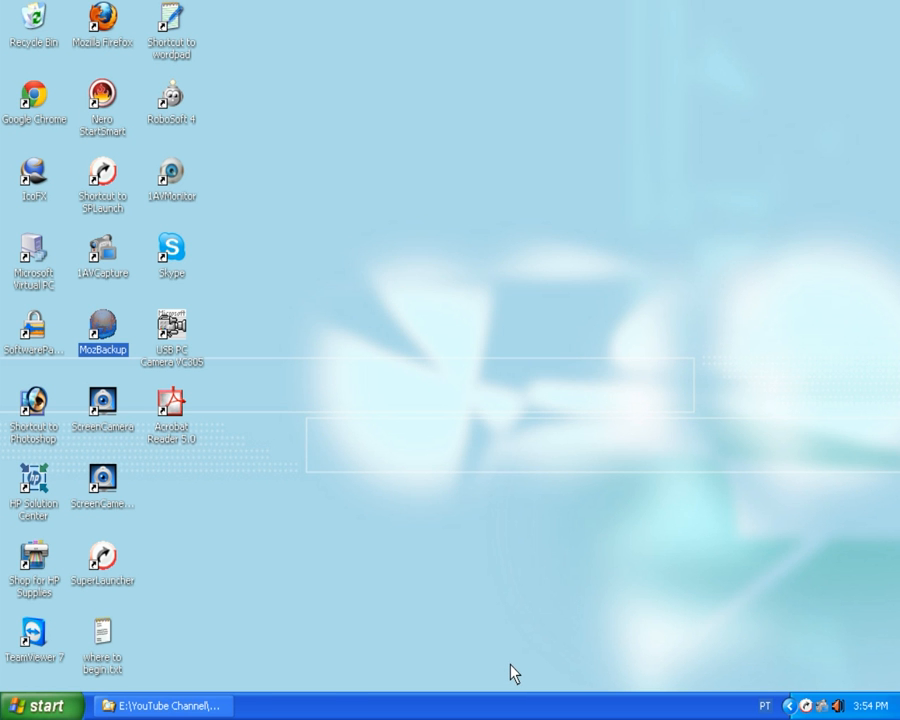
{"action": "key", "text": "super+s"}
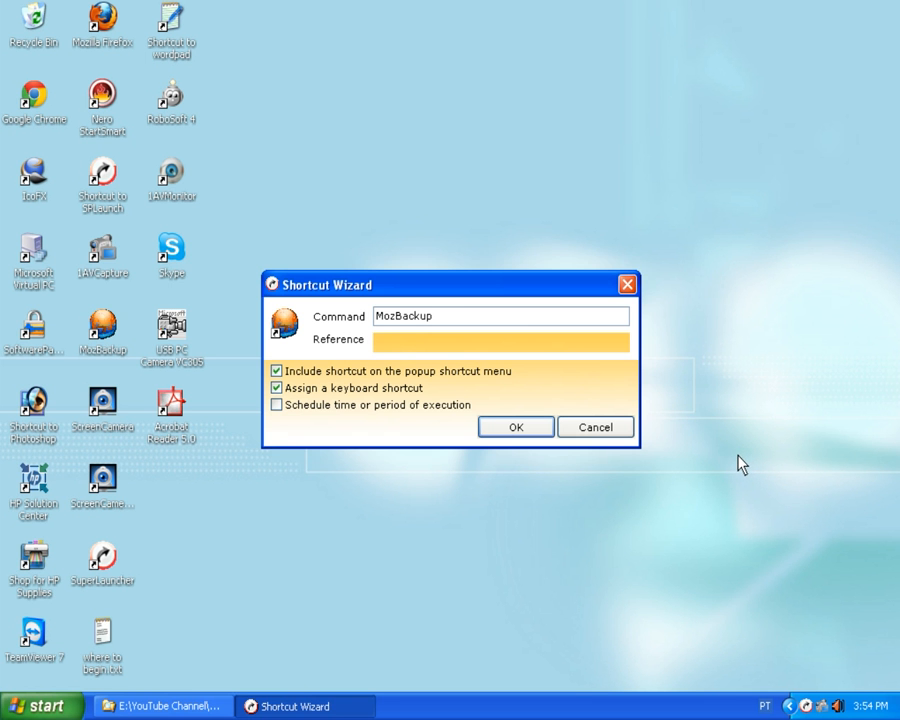
Step: Launch Notepad from the SuperLauncher popup shortcut menu and close its window
{"action": "key", "text": "super"}
{"action": "key", "text": "super"}
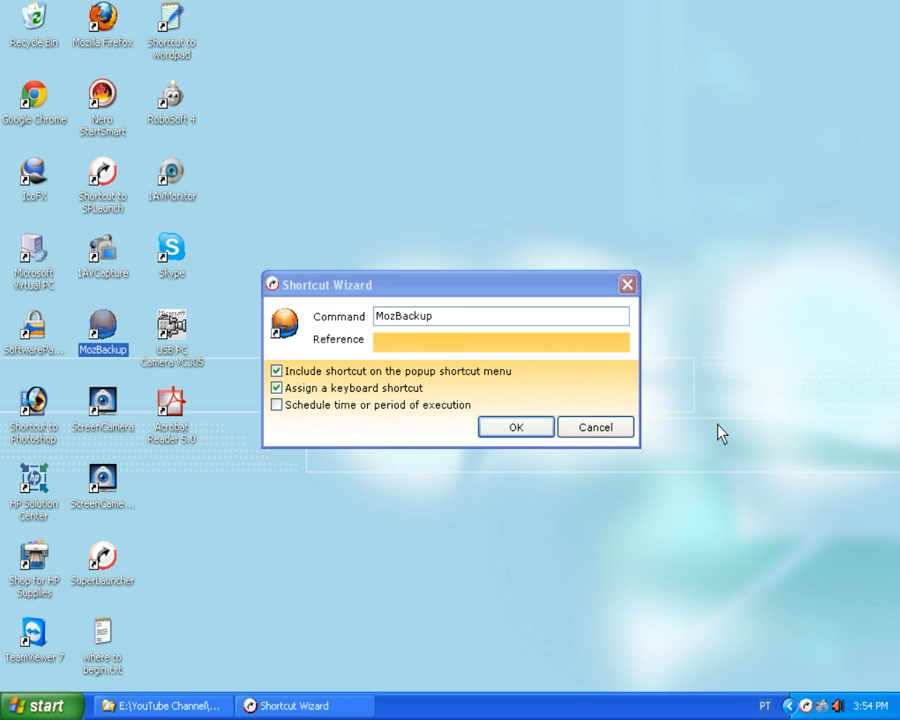
{"action": "right_click", "coordinate": [717, 424]}
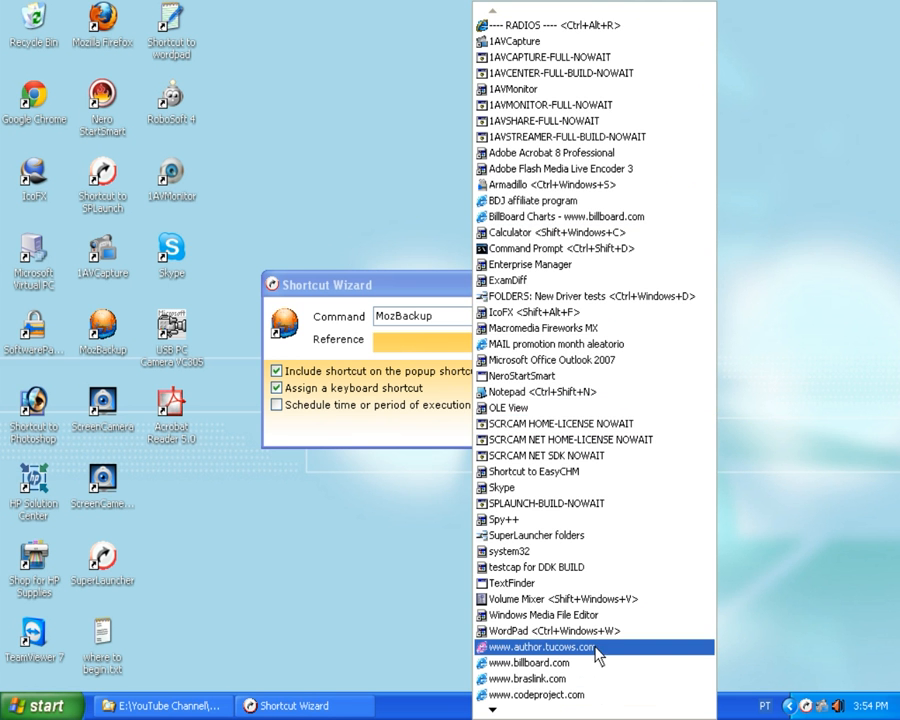
{"action": "mouse_move", "coordinate": [519, 711]}
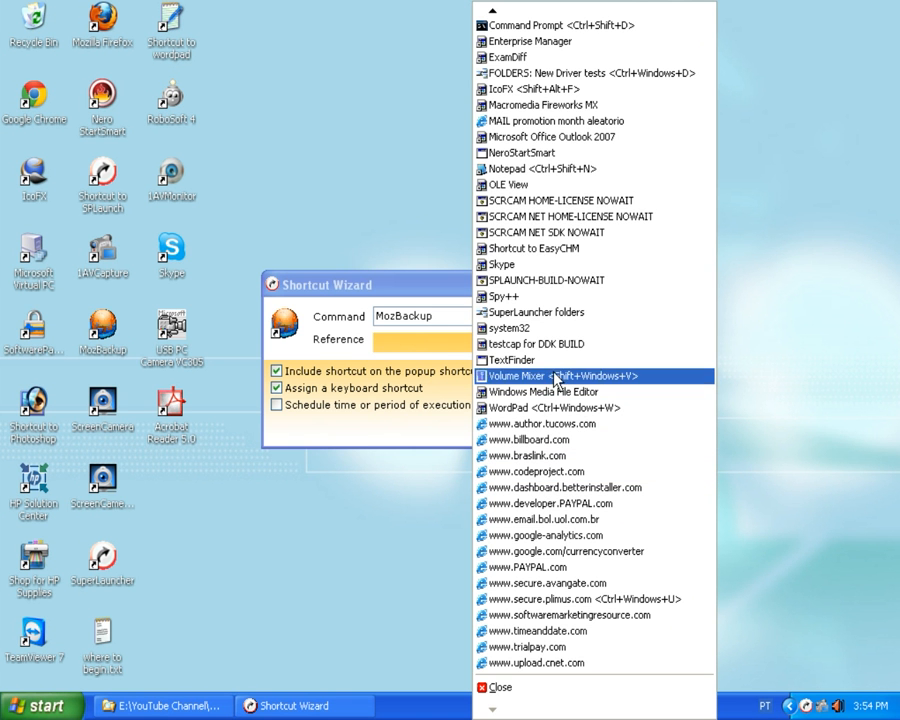
{"action": "left_click", "coordinate": [611, 171]}
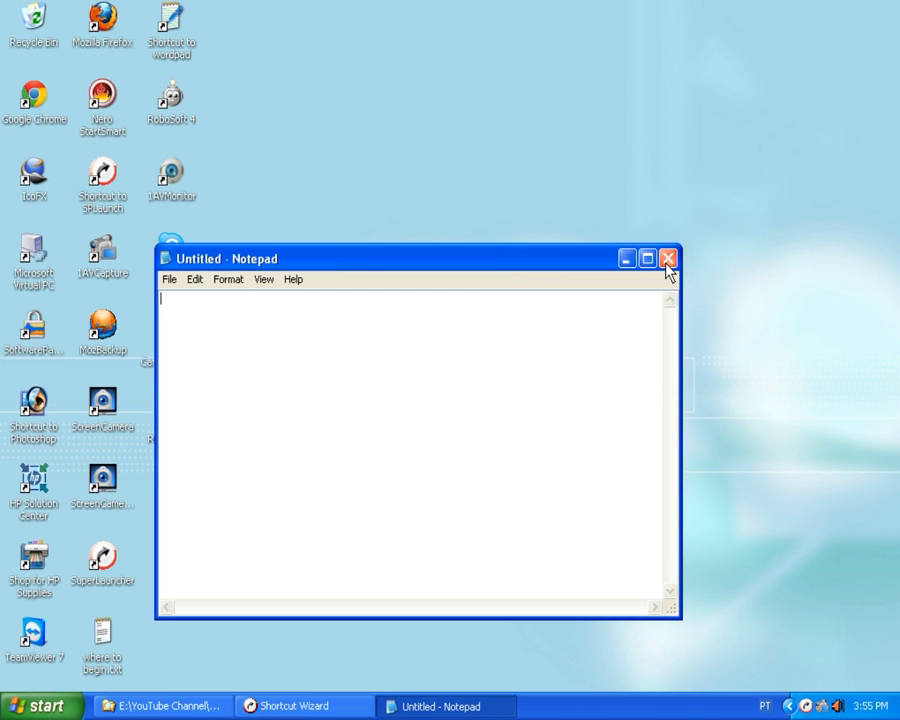
{"action": "left_click", "coordinate": [667, 260]}
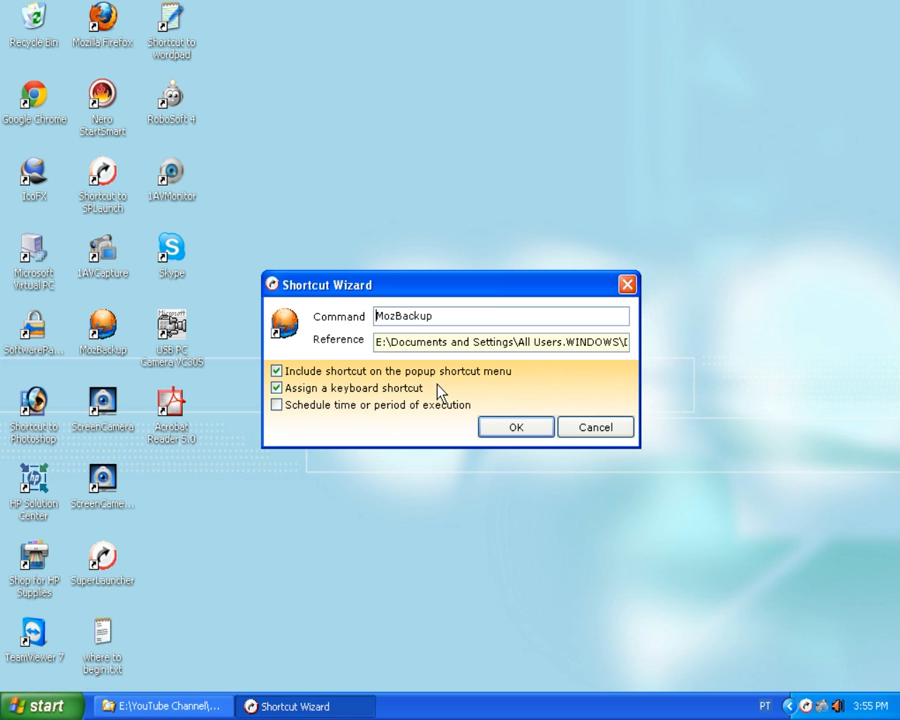
Step: Accept the wizard options and assign Ctrl+Alt+Windows+I to MozBackup, overwriting the Internet Explorer shortcut
{"action": "left_click", "coordinate": [513, 428]}
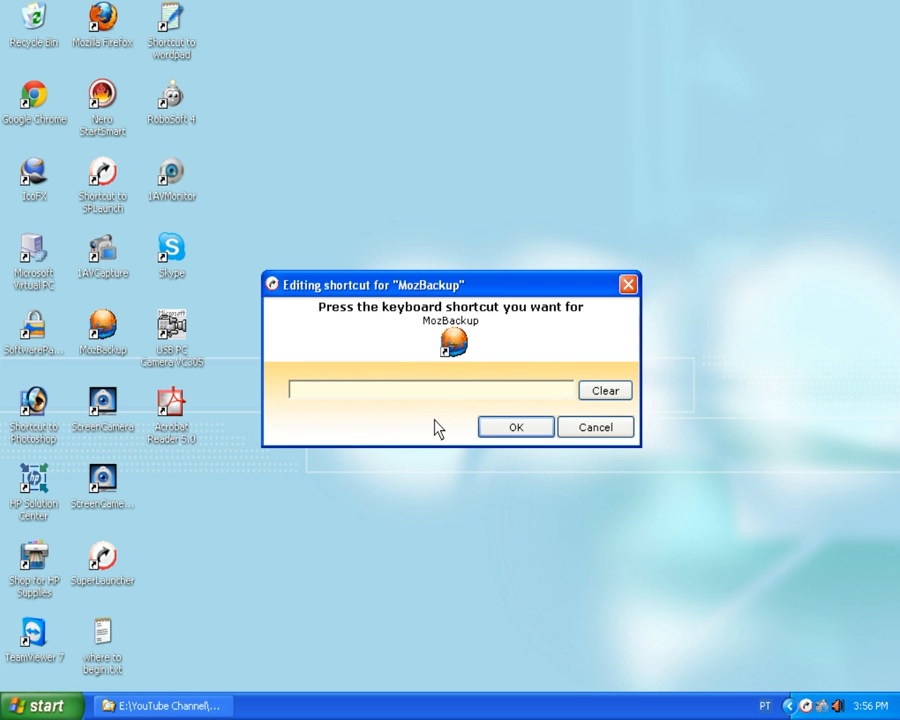
{"action": "key", "text": "ctrl+alt+super+i"}
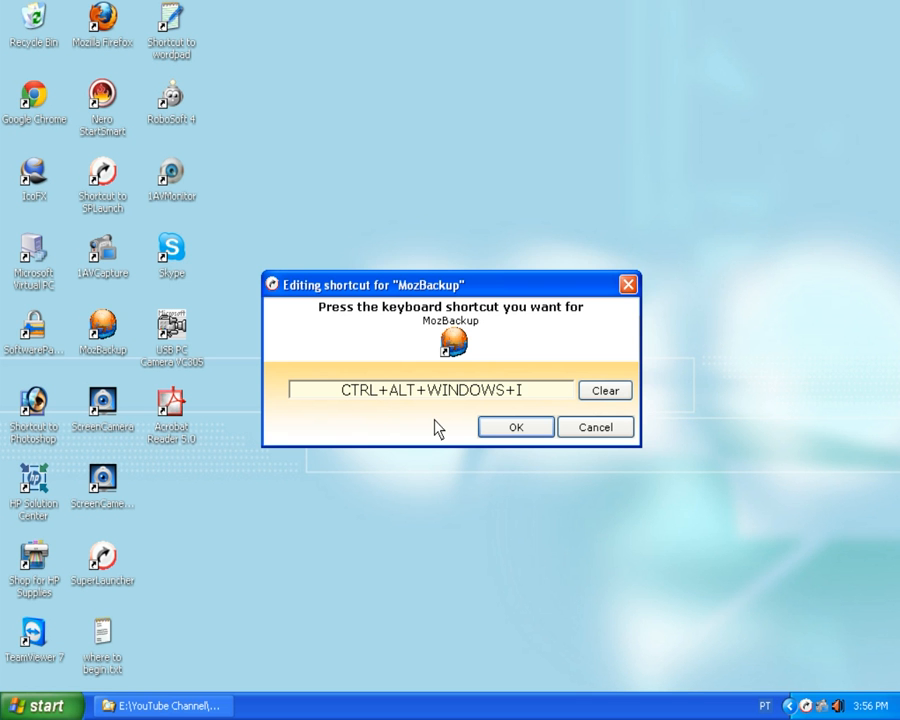
{"action": "left_click", "coordinate": [526, 427]}
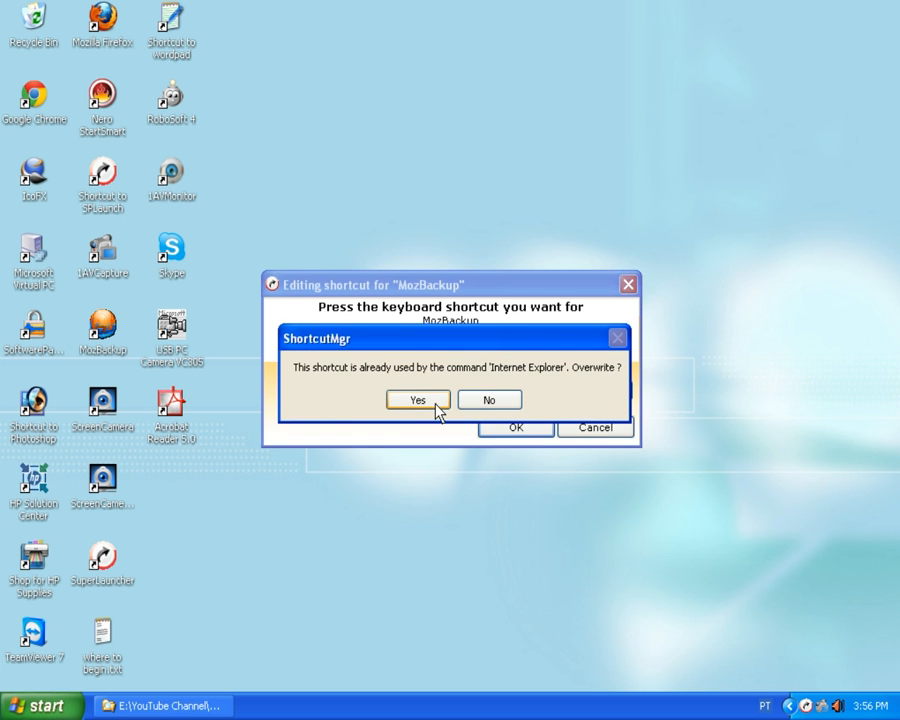
{"action": "left_click_drag", "start_coordinate": [447, 352], "coordinate": [446, 455]}
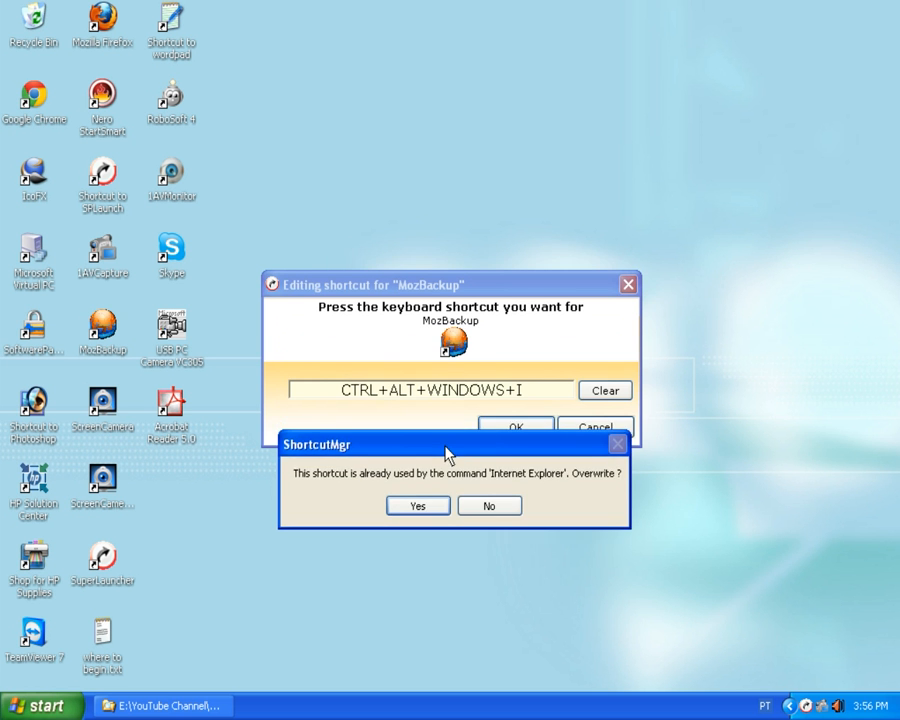
{"action": "left_click", "coordinate": [418, 506]}
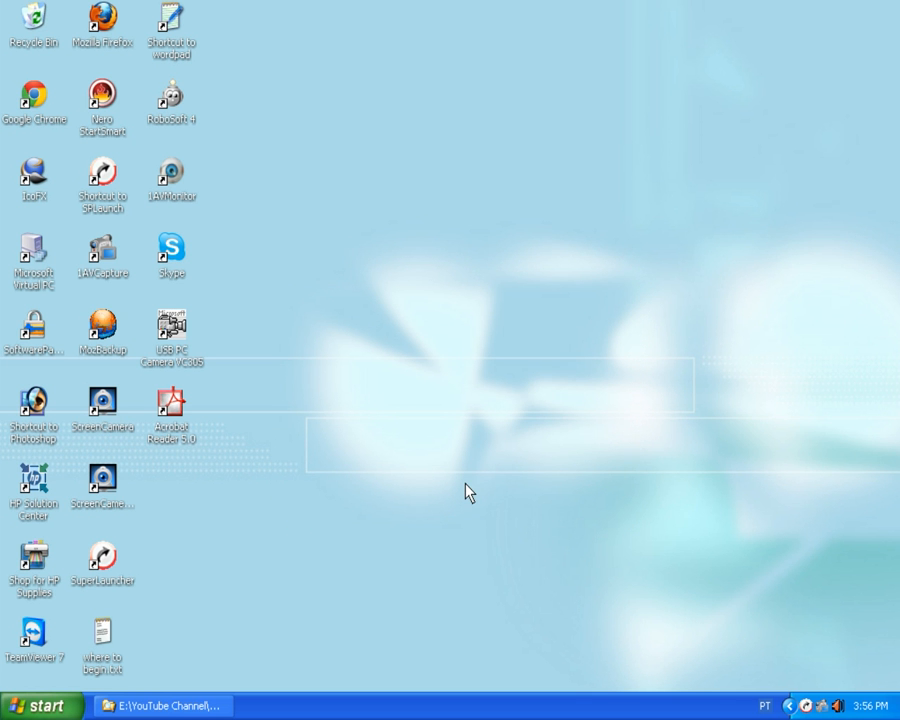
Step: Test the MozBackup keyboard shortcut by launching the program with it, and exit the program
{"action": "key", "text": "ctrl+alt+super+i"}
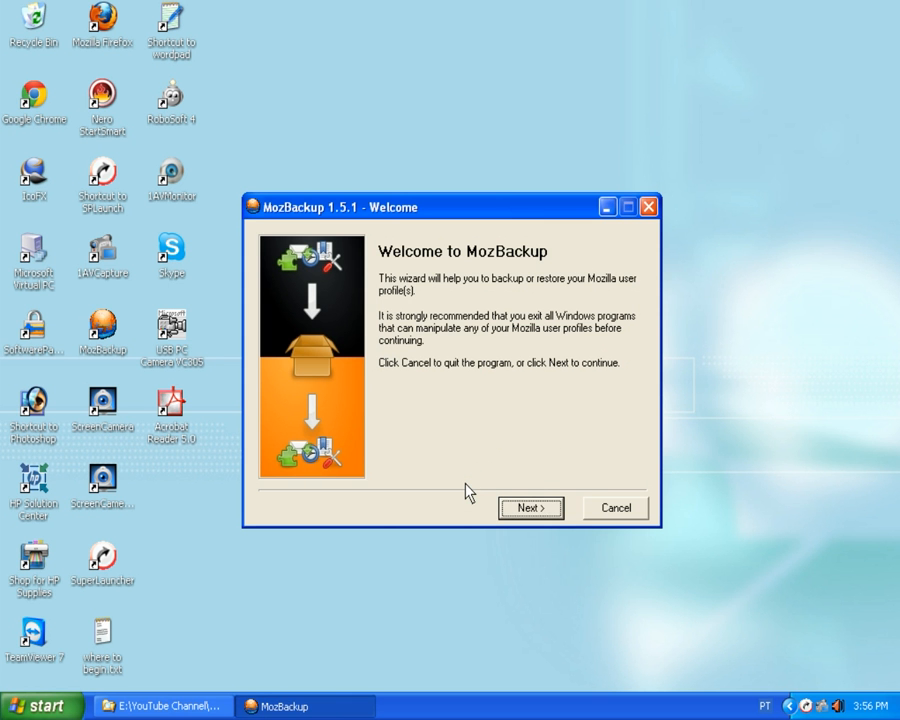
{"action": "left_click", "coordinate": [614, 507]}
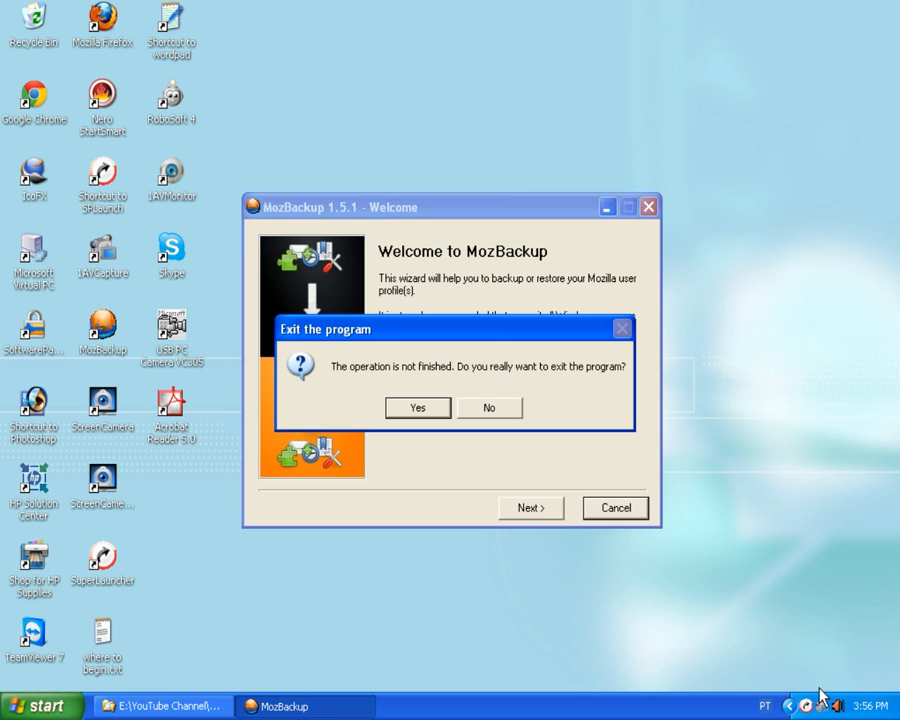
{"action": "left_click", "coordinate": [433, 410]}
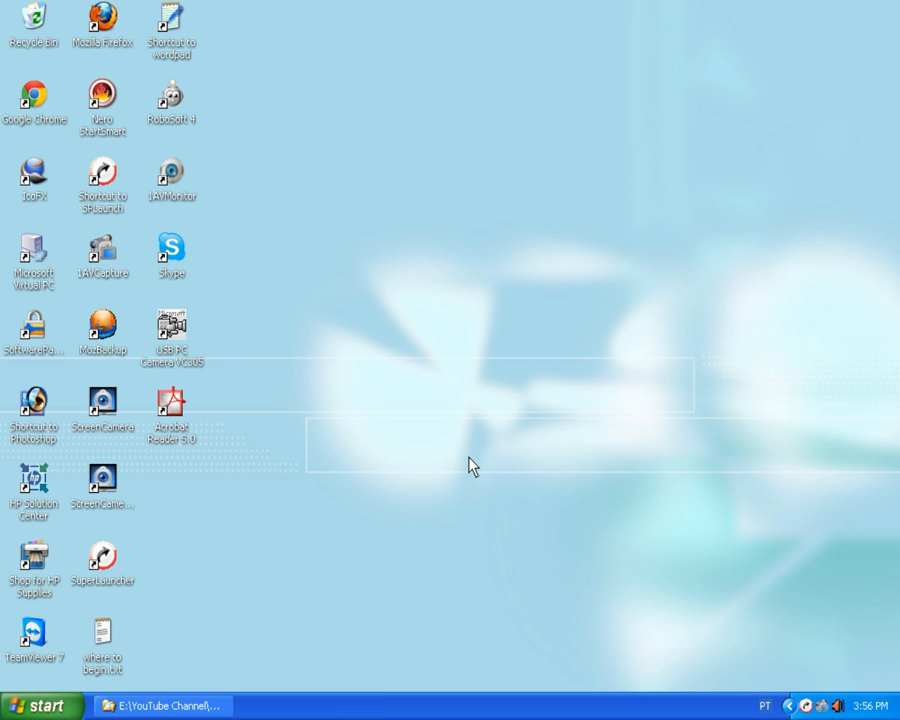
Step: Open the SuperLauncher Shortcut Manager and filter the shortcut list by "moz"
{"action": "left_click", "coordinate": [808, 707]}
{"action": "left_click", "coordinate": [808, 707]}
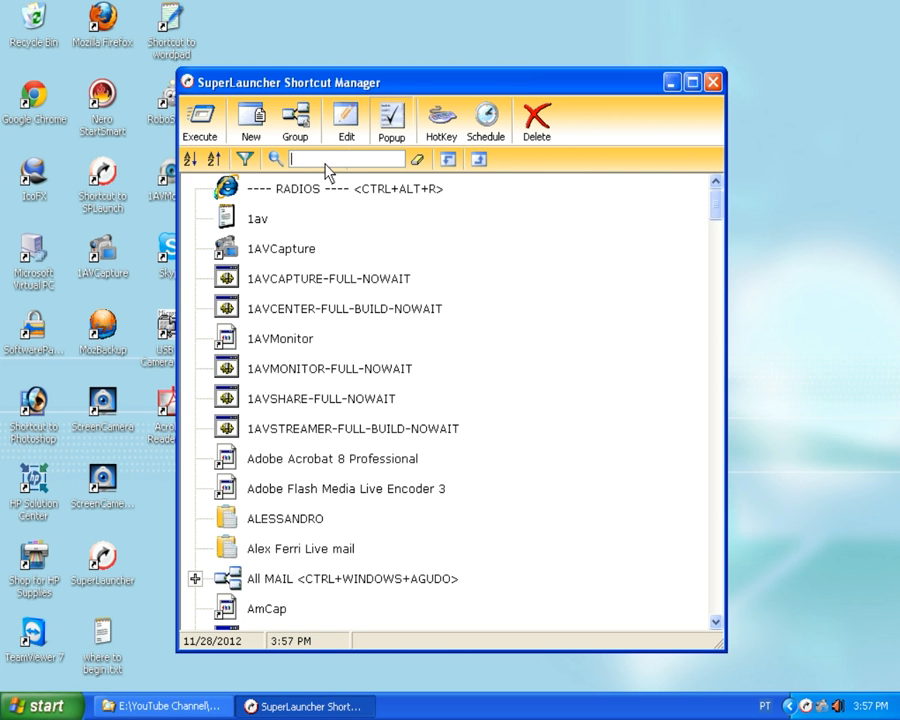
{"action": "type", "text": "mox"}
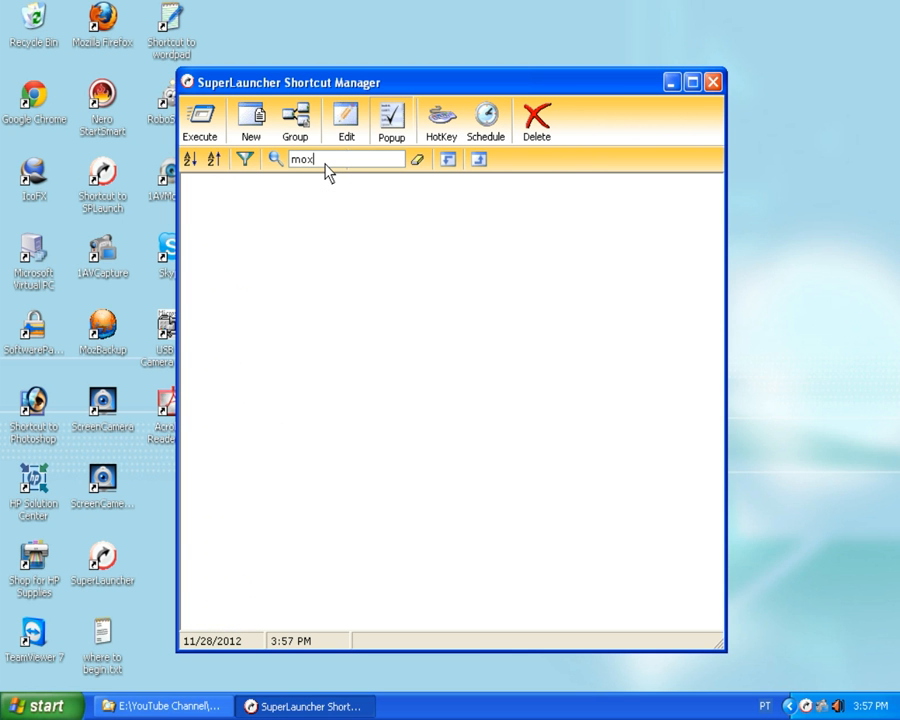
{"action": "key", "text": "BackSpace"}
{"action": "type", "text": "z"}
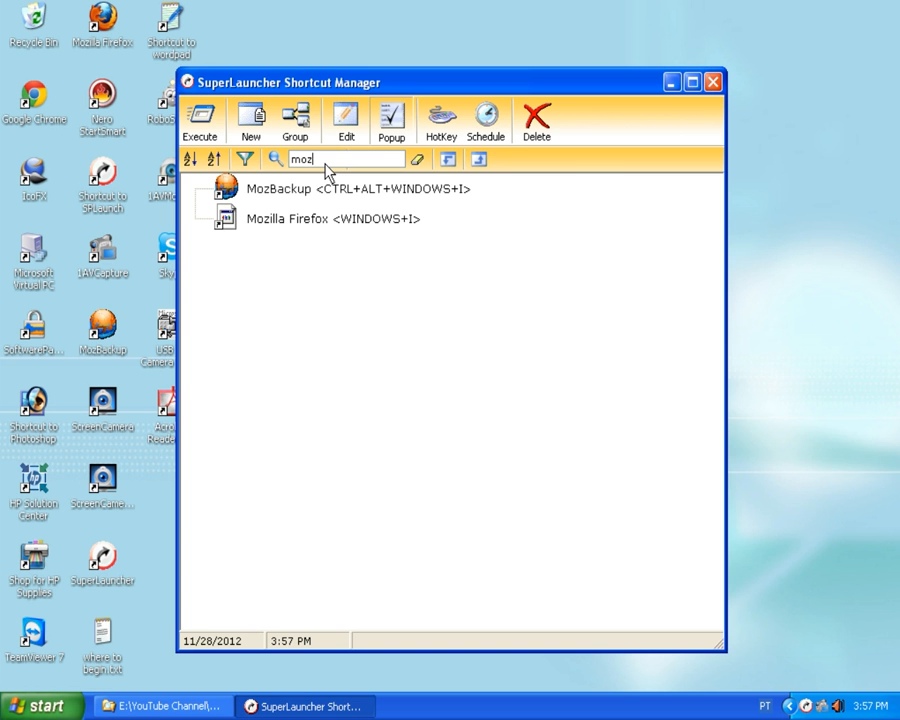
Step: View the hotkey assignment of the MozBackup shortcut and close it without changes
{"action": "left_click", "coordinate": [400, 199]}
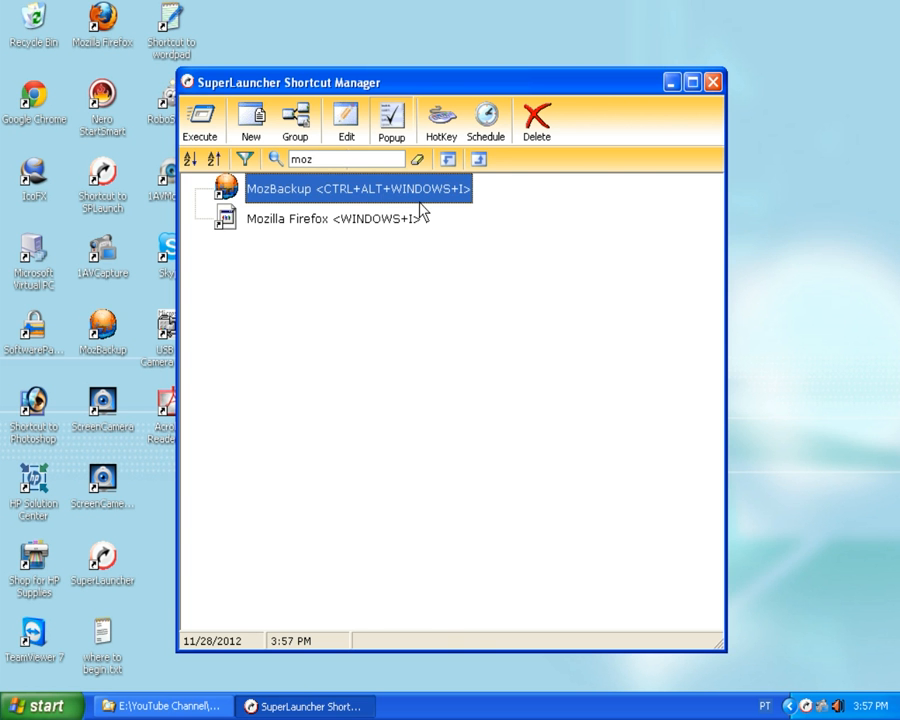
{"action": "left_click", "coordinate": [441, 122]}
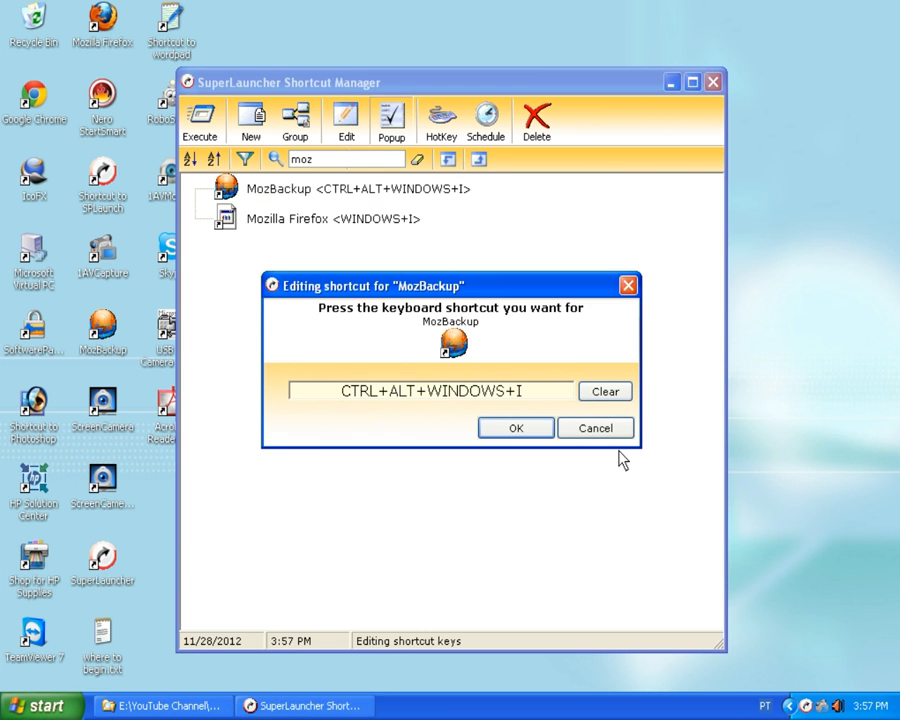
{"action": "left_click", "coordinate": [600, 430]}
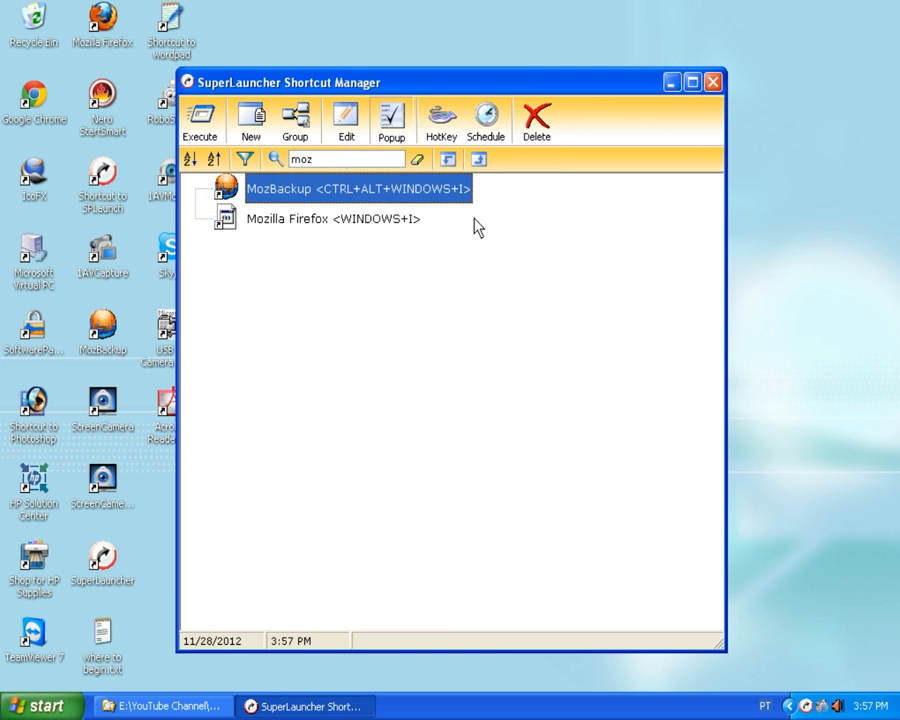
Step: Explore the advanced scheduling options for MozBackup, including the Infinite repeat setting, and cancel the schedule
{"action": "left_click", "coordinate": [486, 130]}
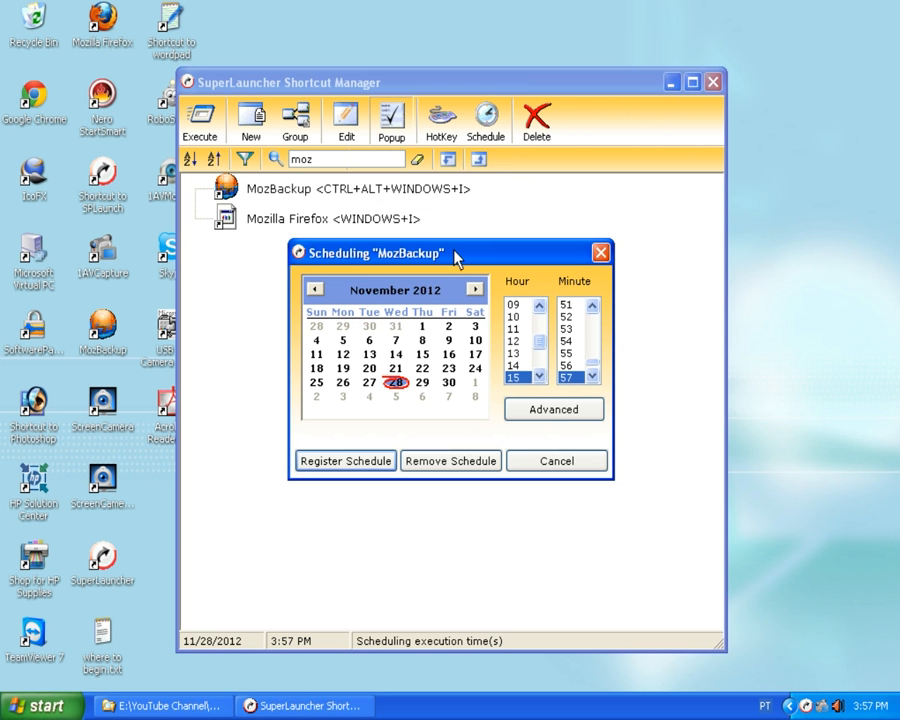
{"action": "left_click_drag", "start_coordinate": [458, 255], "coordinate": [462, 226]}
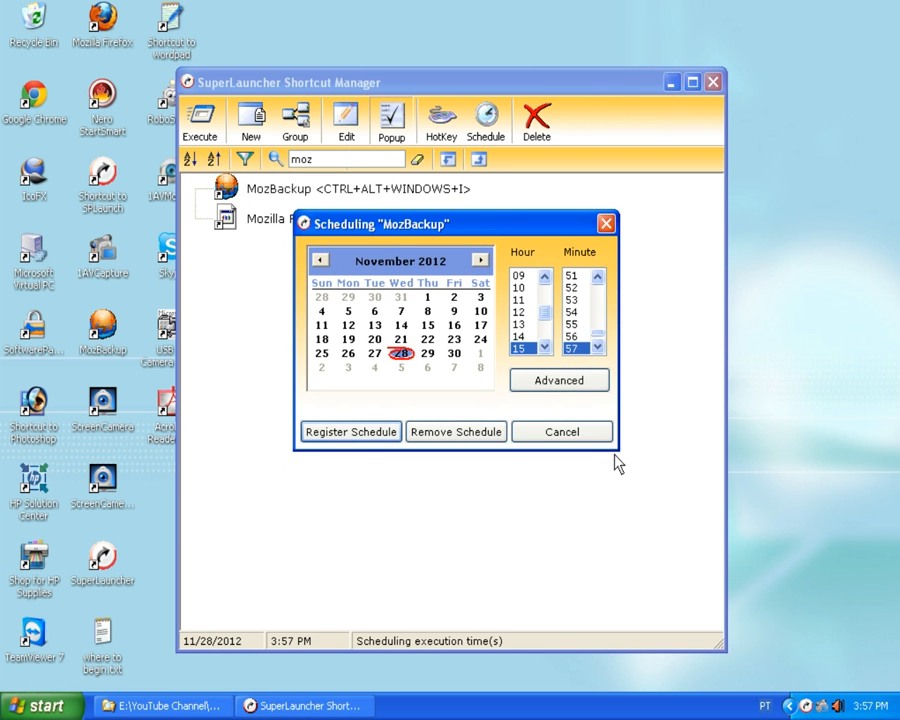
{"action": "left_click", "coordinate": [549, 388]}
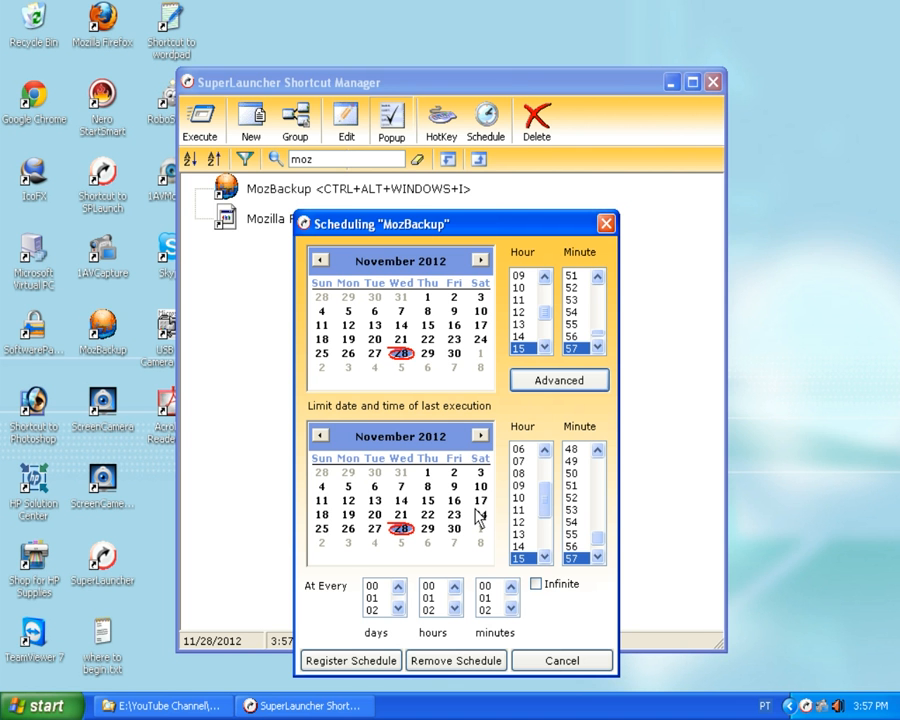
{"action": "left_click", "coordinate": [537, 589]}
{"action": "left_click", "coordinate": [545, 664]}
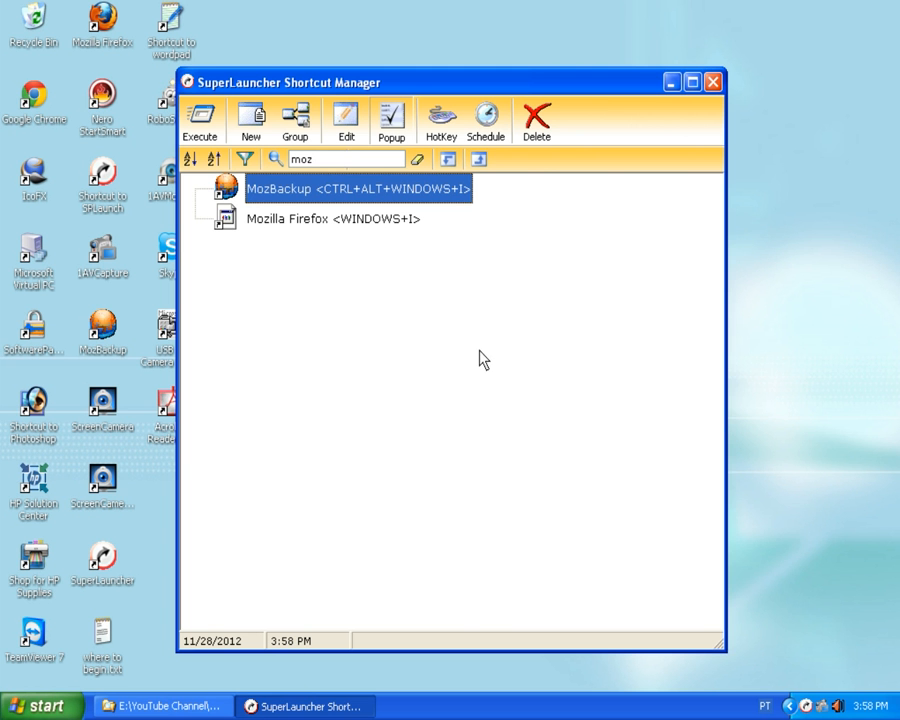
{"action": "right_click", "coordinate": [483, 312]}
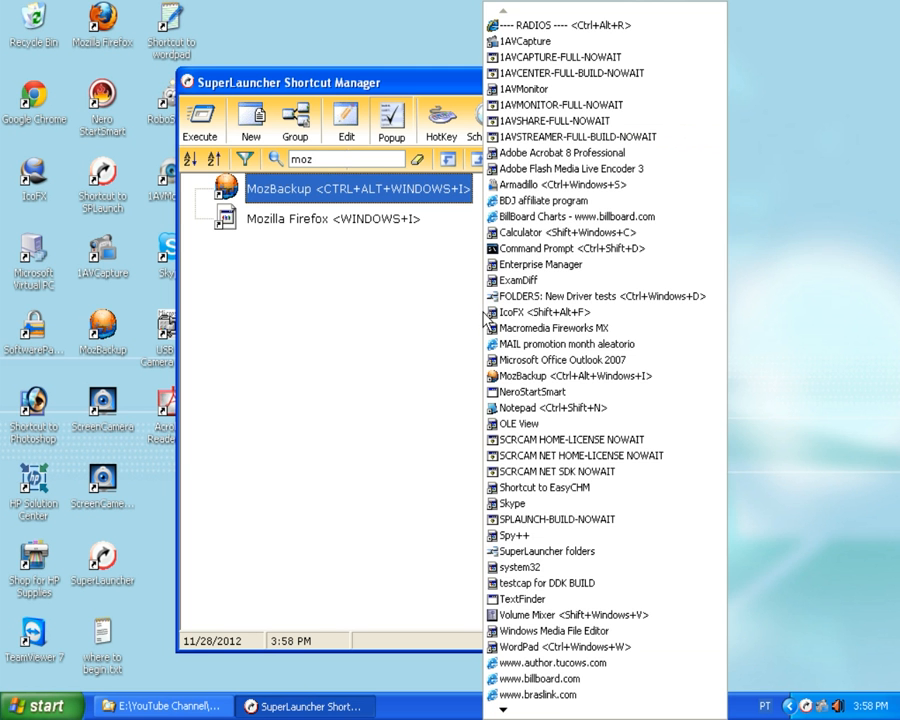
{"action": "mouse_move", "coordinate": [547, 711]}
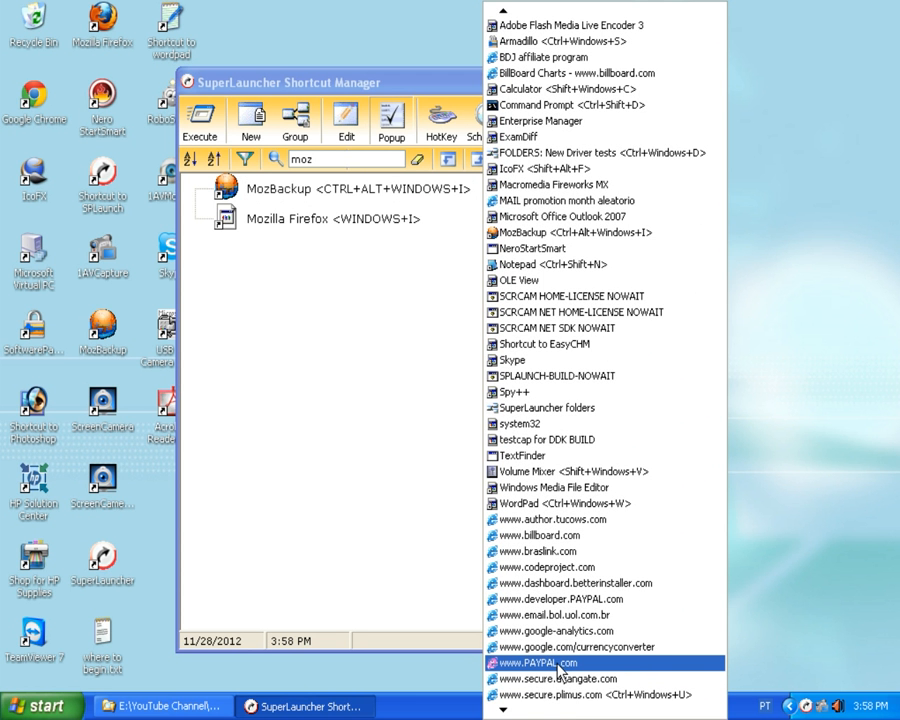
{"action": "left_click", "coordinate": [560, 665]}
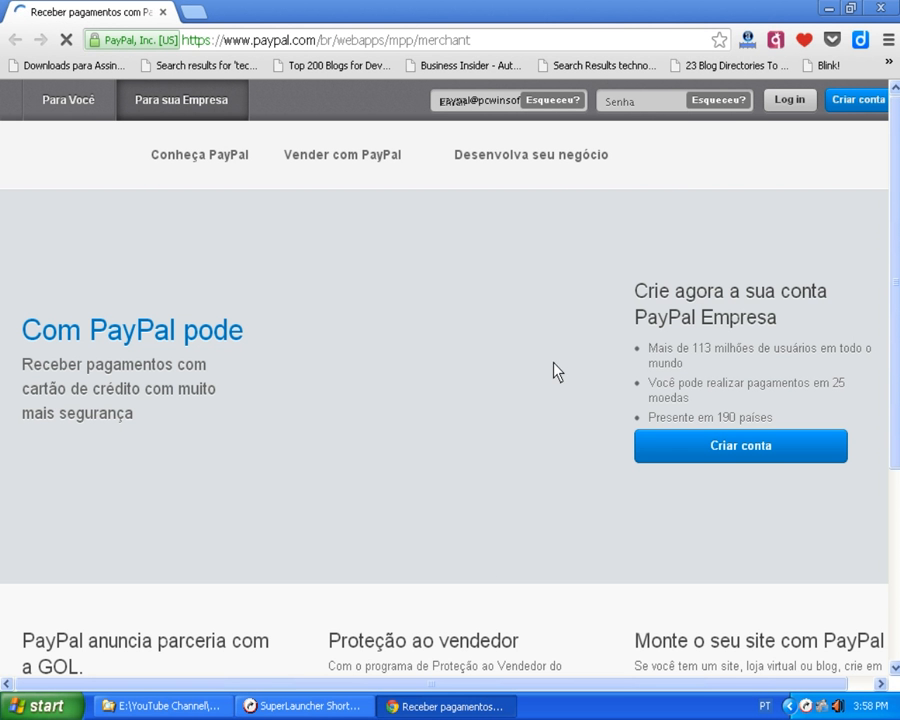
Step: Fill the PayPal login's password field with the stored PayPal password entry from SuperLauncher
{"action": "left_click", "coordinate": [622, 102]}
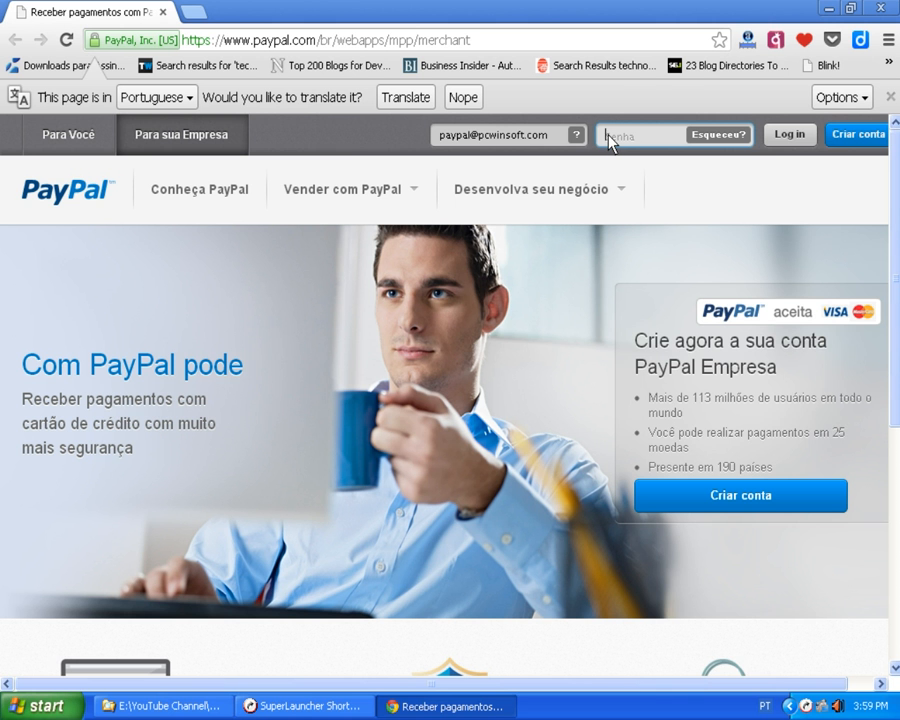
{"action": "key", "text": "ctrl+super+v"}
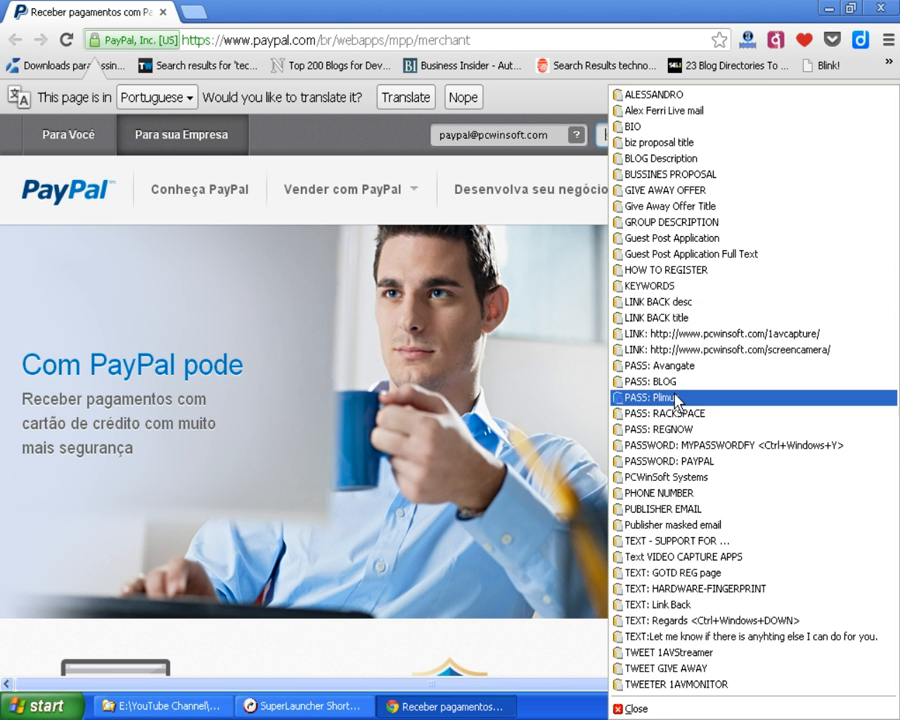
{"action": "left_click", "coordinate": [684, 463]}
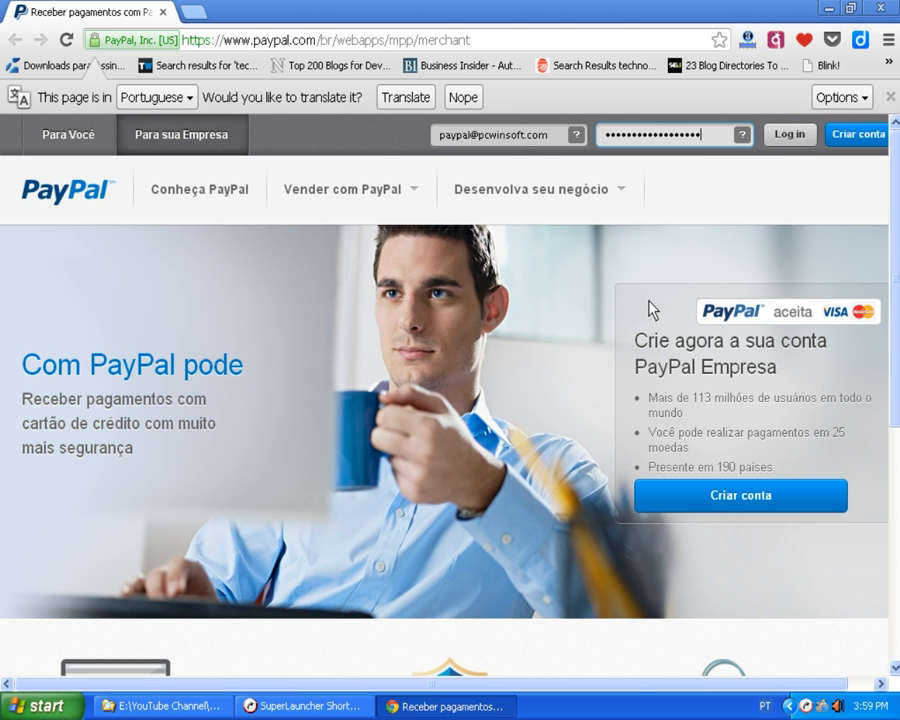
Step: Open a blank Notepad window and insert the stored text entry "TEXT: HARDWARE-FINGERPRINT" from SuperLauncher
{"action": "key", "text": "super"}
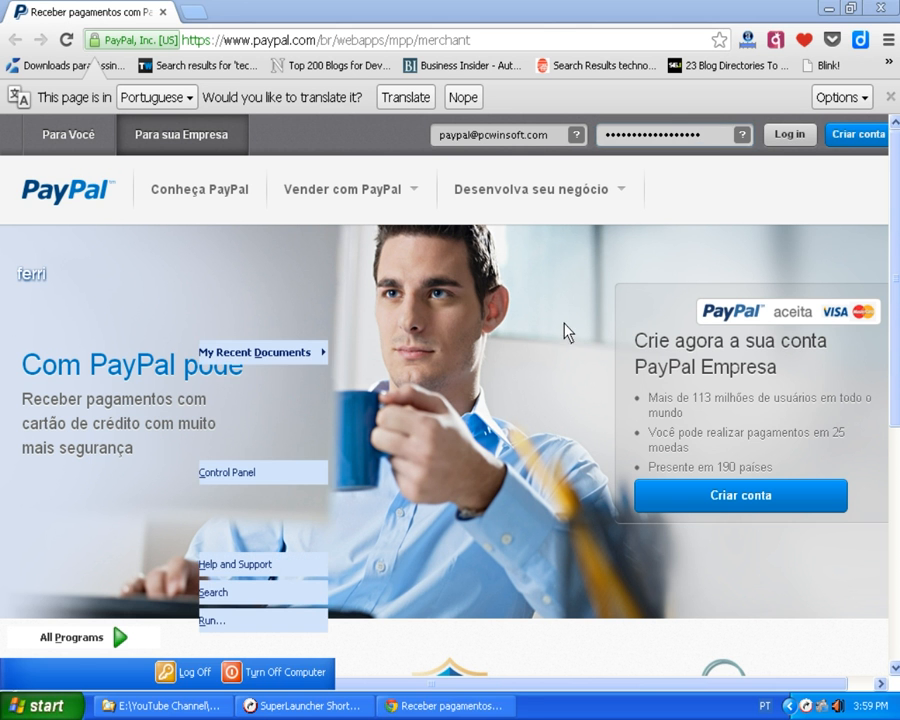
{"action": "left_click", "coordinate": [625, 325]}
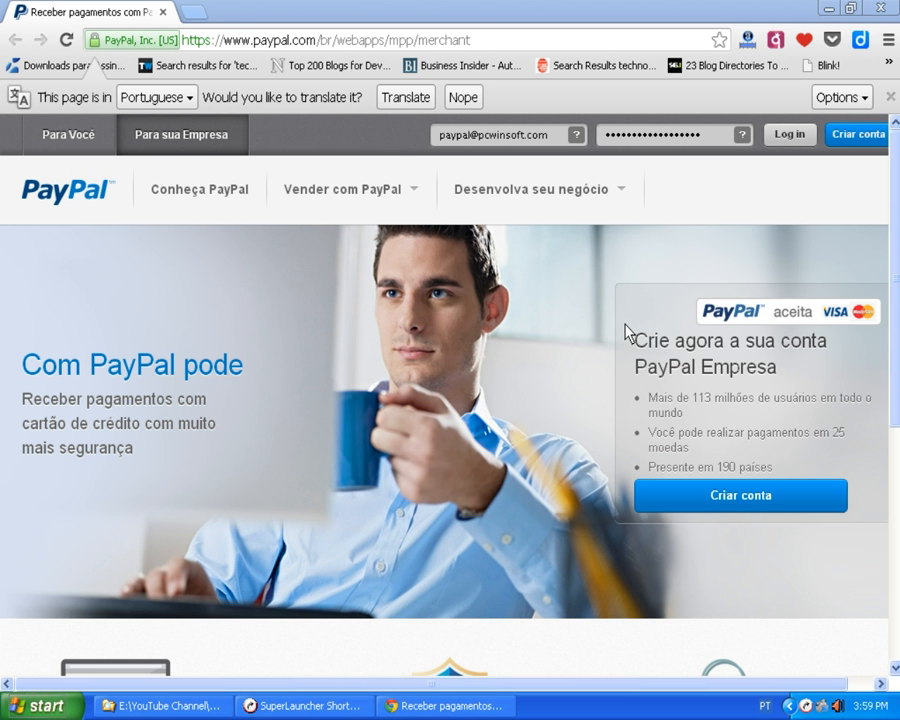
{"action": "key", "text": "super+n"}
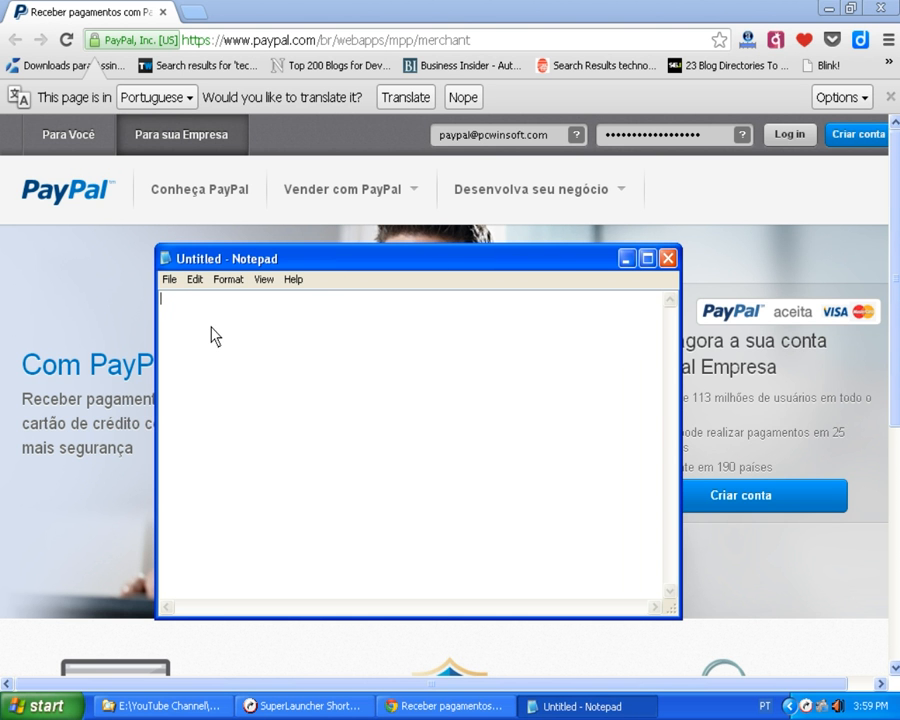
{"action": "key", "text": "super+v"}
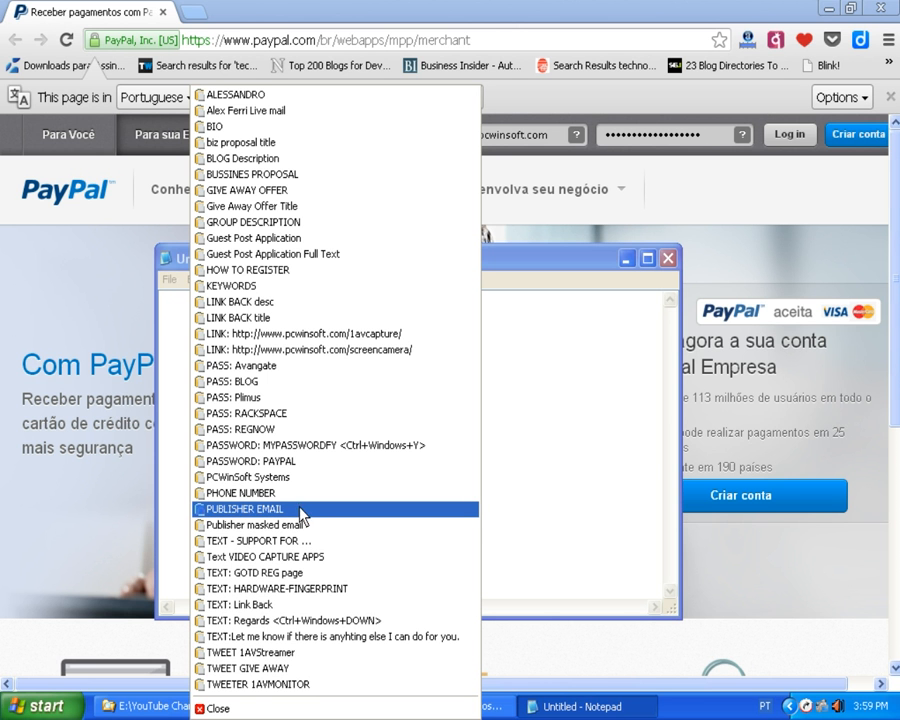
{"action": "left_click", "coordinate": [309, 590]}
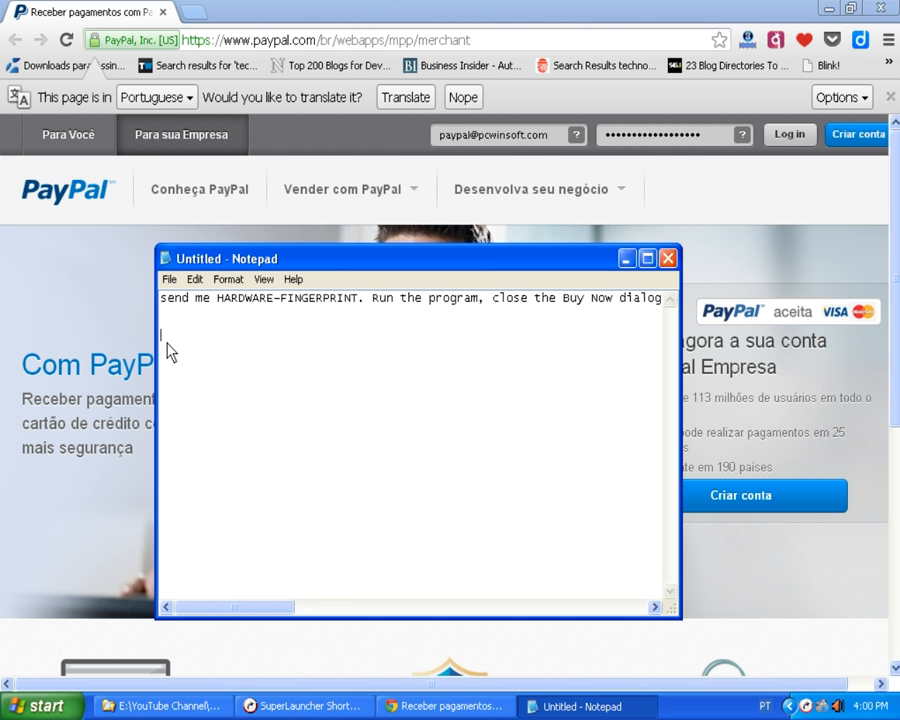
Step: Insert the stored link-back request text into the Notepad document and close Notepad without saving
{"action": "key", "text": "ctrl+super+t"}
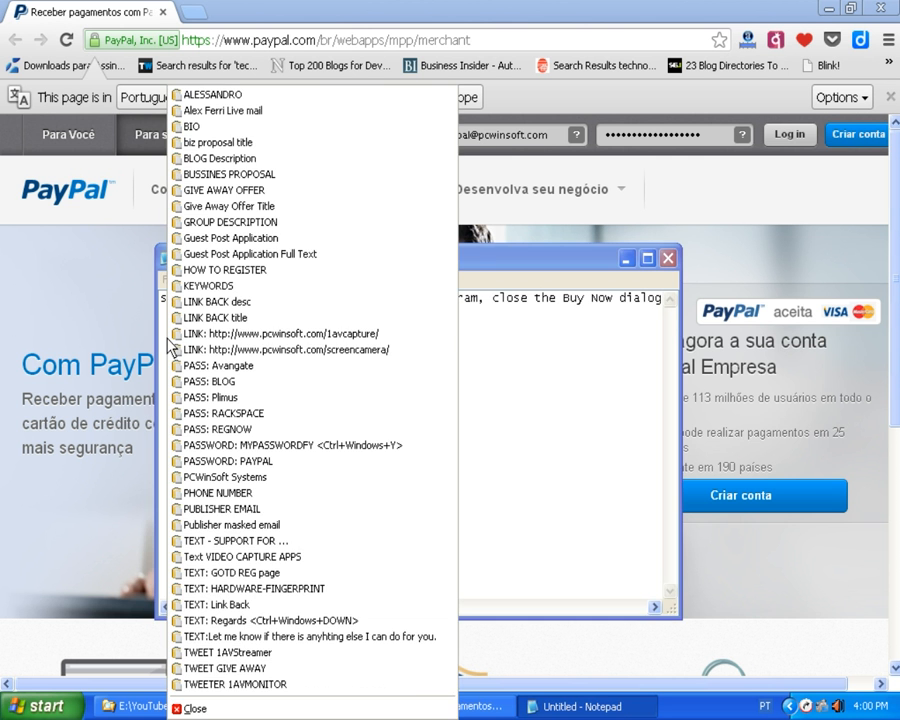
{"action": "left_click", "coordinate": [230, 303]}
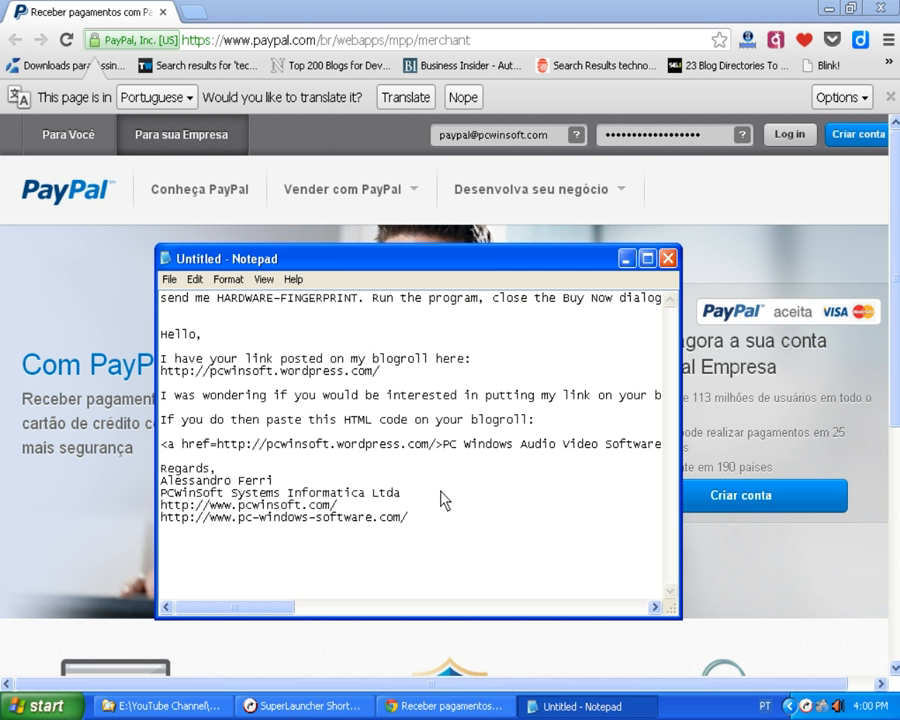
{"action": "key", "text": "alt+F4"}
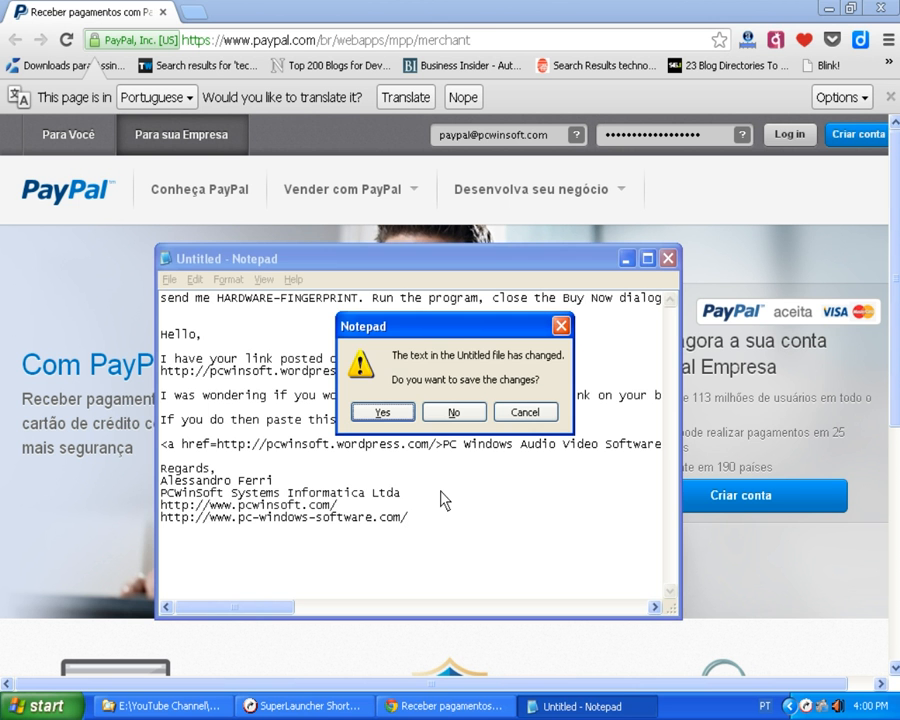
{"action": "key", "text": "n"}
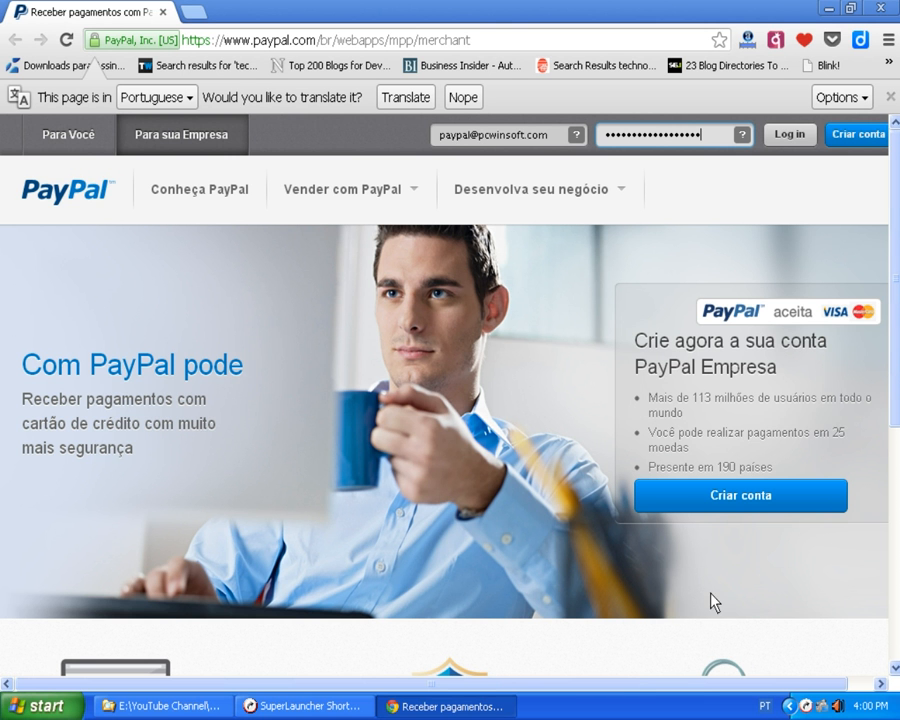
Step: Switch to the SuperLauncher Shortcut Manager and clear the "moz" search text to list all shortcuts
{"action": "left_click", "coordinate": [808, 706]}
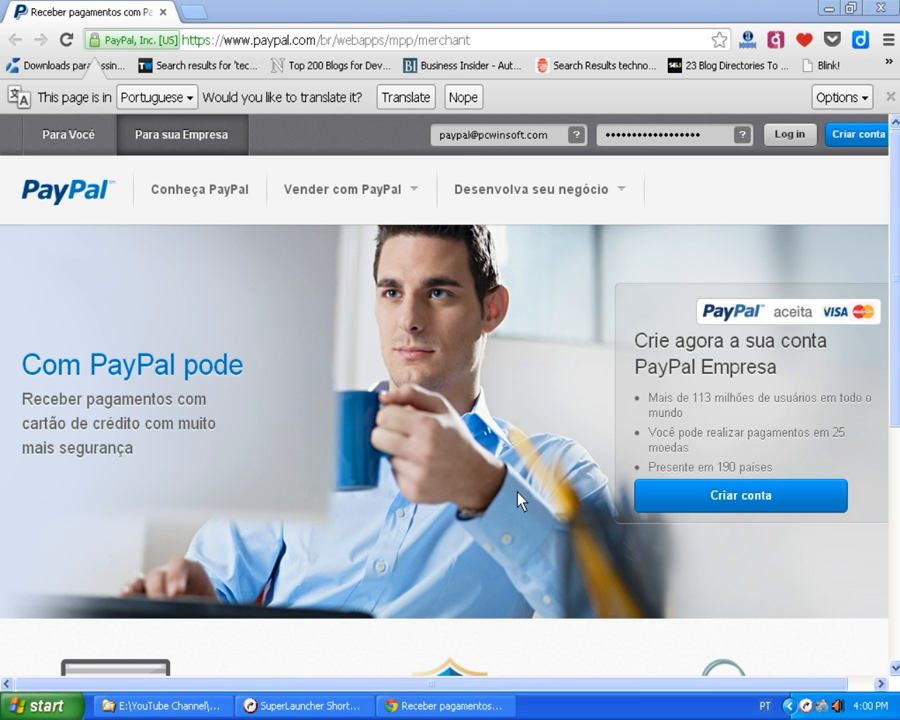
{"action": "left_click", "coordinate": [305, 706]}
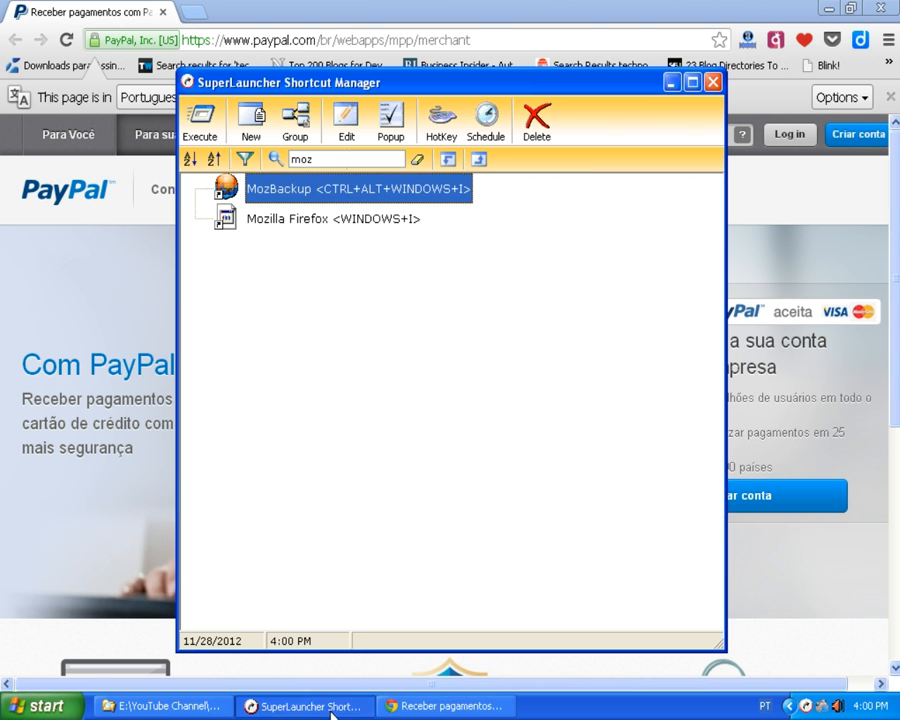
{"action": "double_click", "coordinate": [300, 160]}
{"action": "key", "text": "BackSpace"}
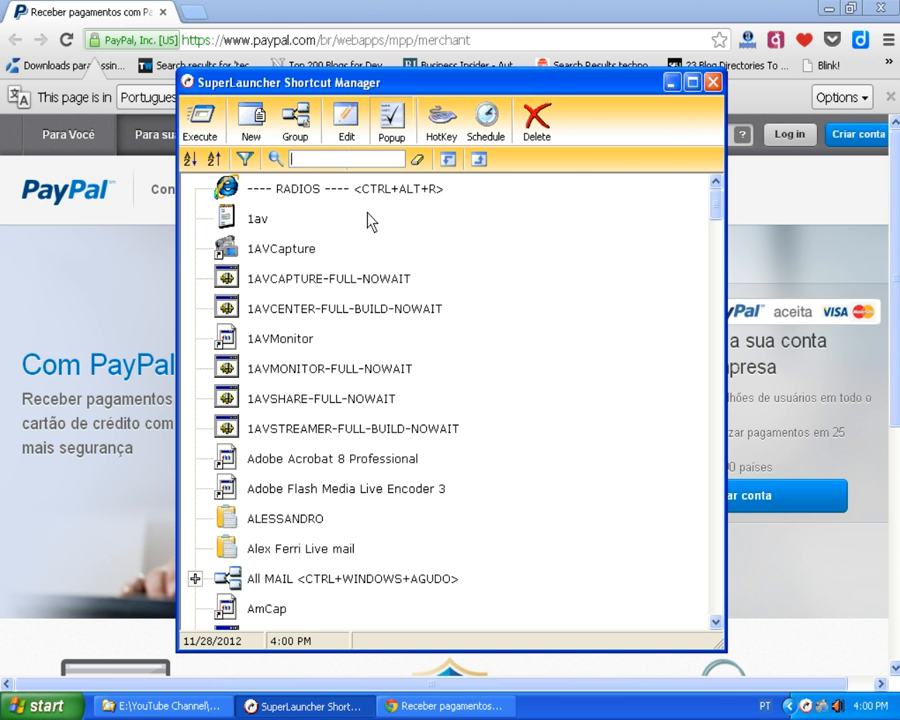
Step: Start a new shortcut of the type Display Message Reminder
{"action": "left_click", "coordinate": [291, 137]}
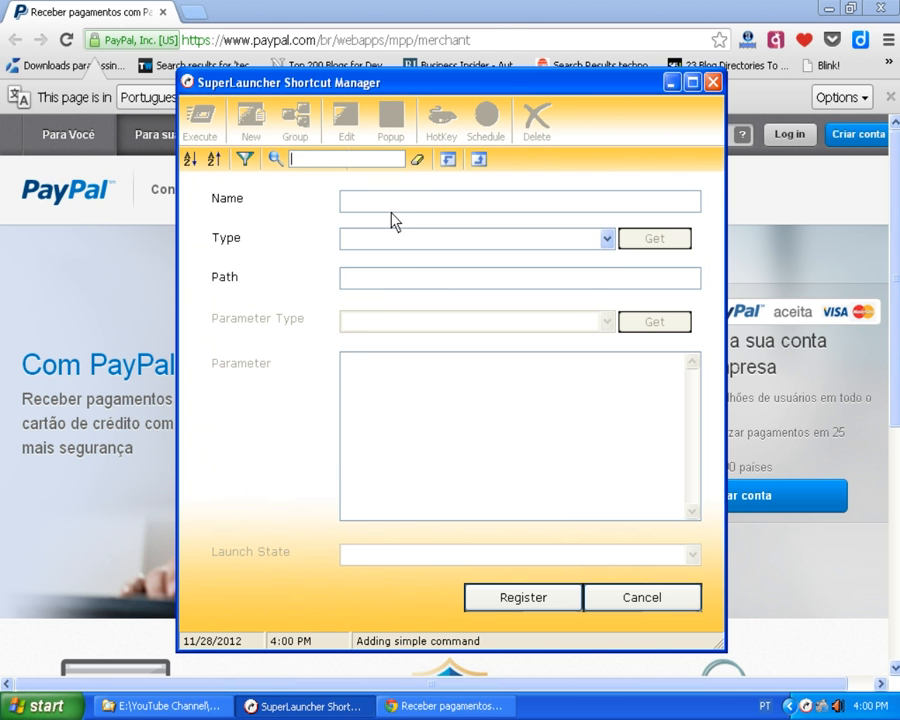
{"action": "left_click", "coordinate": [606, 240]}
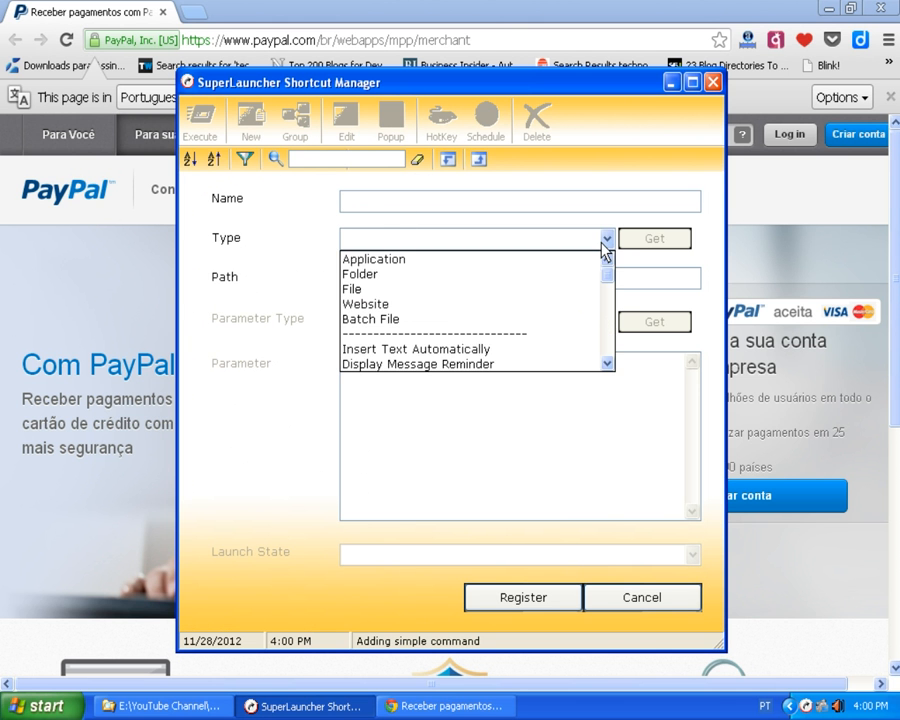
{"action": "left_click", "coordinate": [544, 365]}
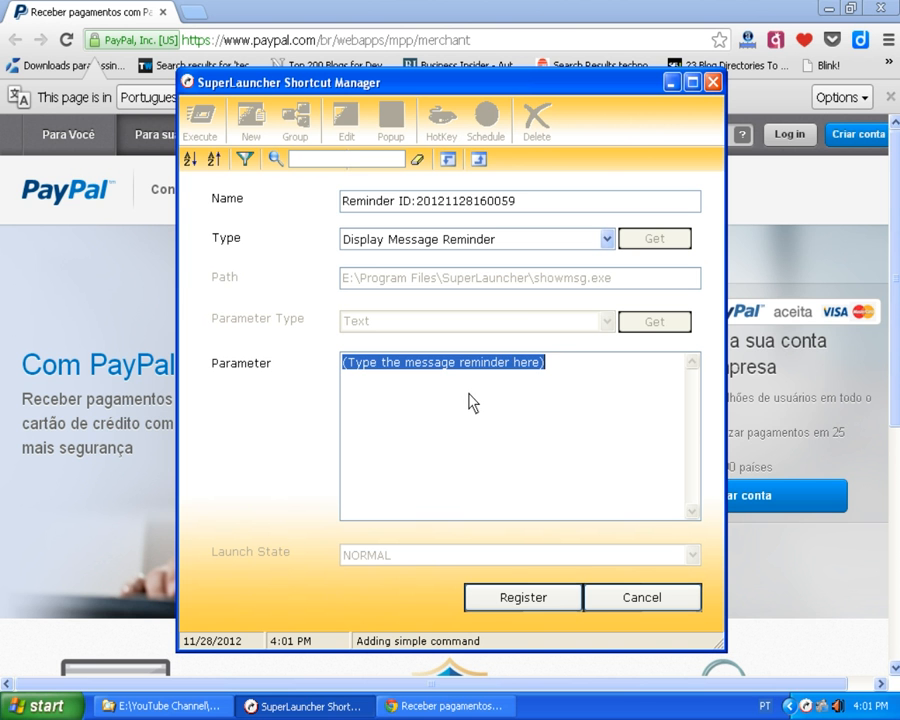
Step: Set the reminder's message to "Reunion about new launch of SuperLauncher" and register the shortcut
{"action": "type", "text": "reunion"}
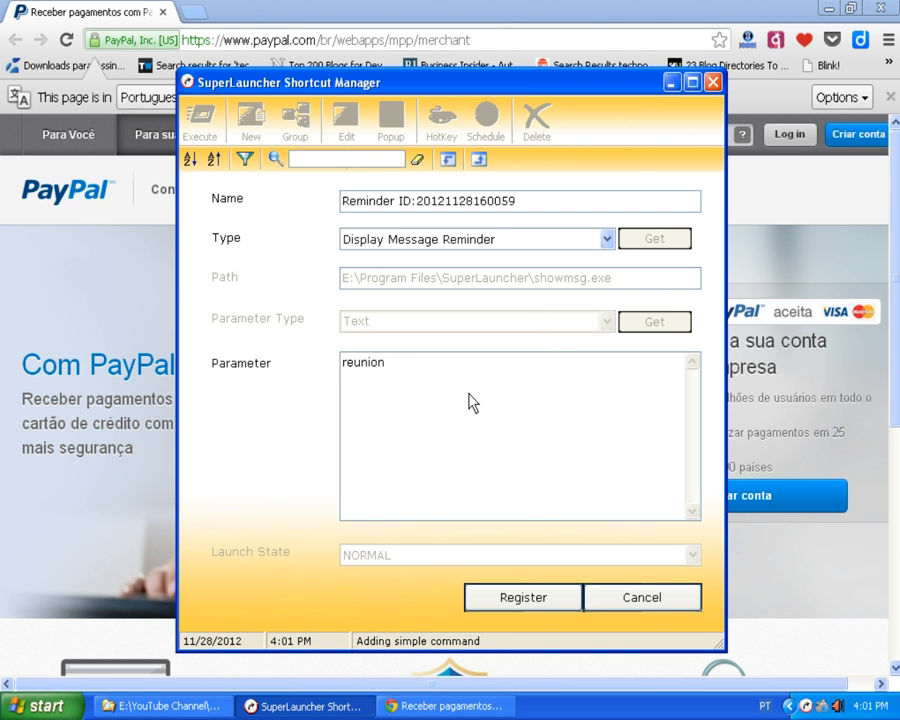
{"action": "type", "text": " on"}
{"action": "key", "text": "BackSpace"}
{"action": "key", "text": "BackSpace"}
{"action": "type", "text": "about new launch"}
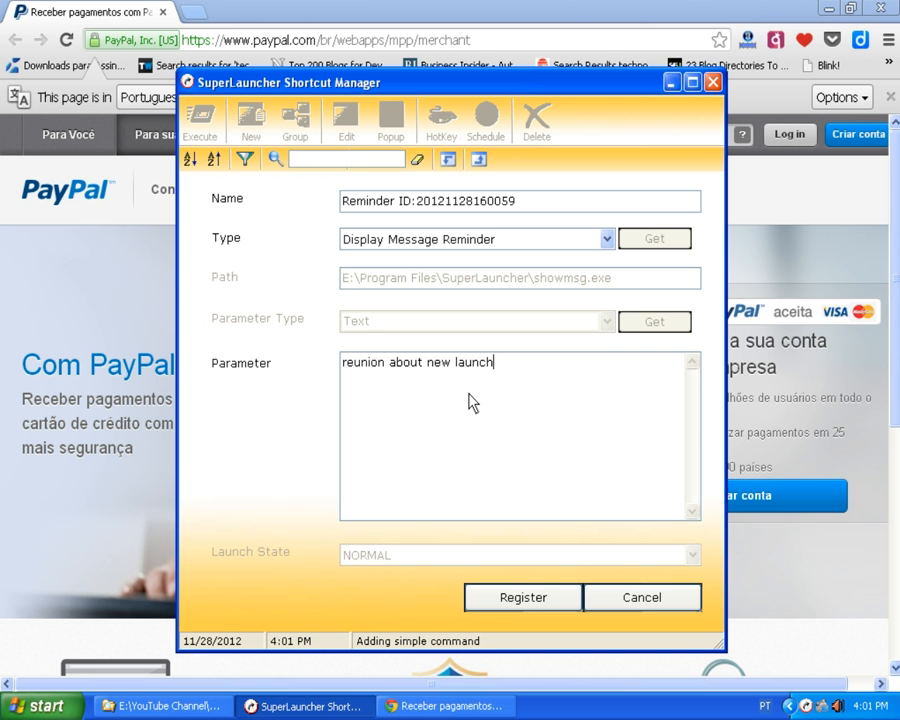
{"action": "type", "text": " of SuperLauncher"}
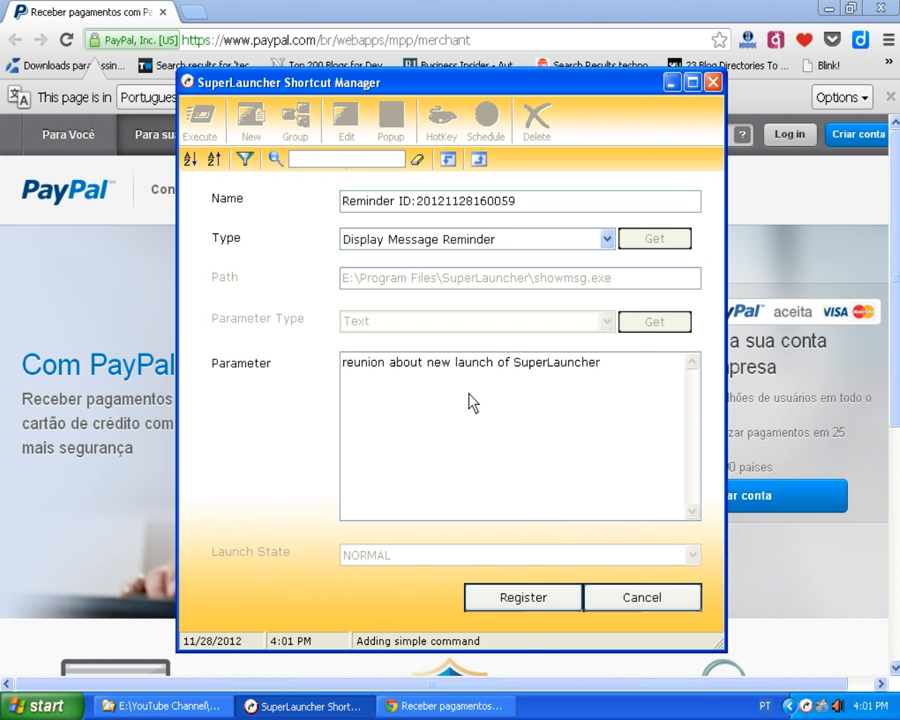
{"action": "key", "text": "Home"}
{"action": "key", "text": "Delete"}
{"action": "type", "text": "R"}
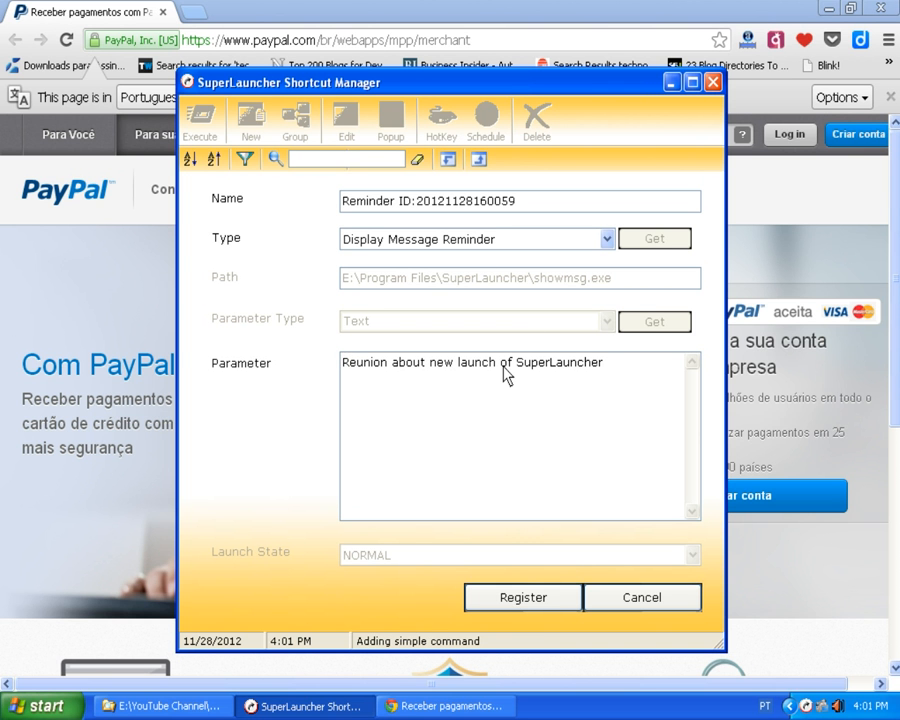
{"action": "left_click", "coordinate": [543, 604]}
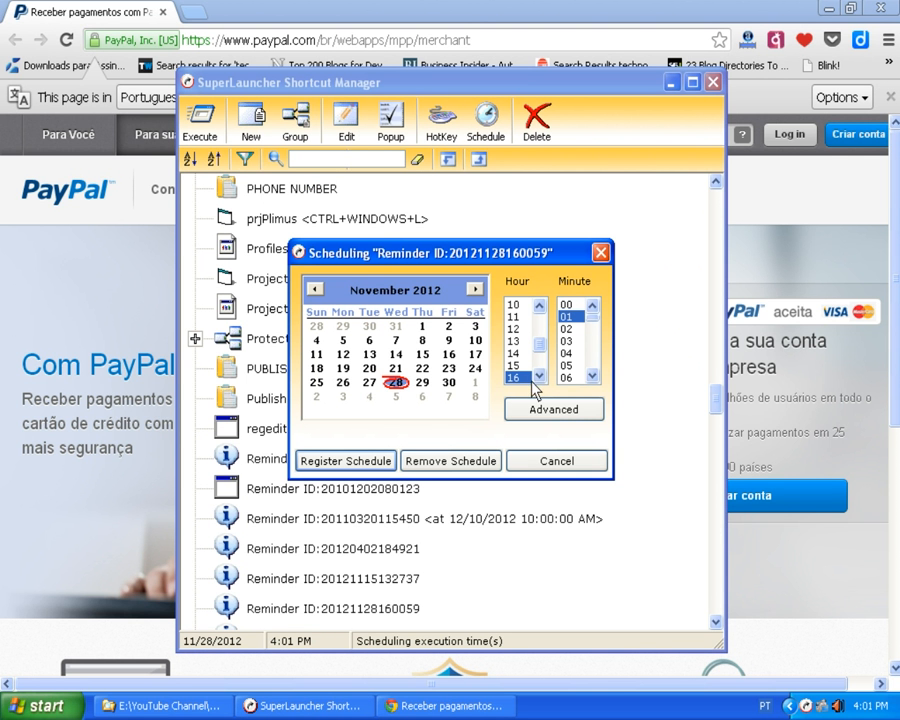
Step: Schedule the new reminder for 28 November 2012 at 16:02, register the schedule and close the Shortcut Manager
{"action": "left_click", "coordinate": [540, 376]}
{"action": "left_click", "coordinate": [572, 342]}
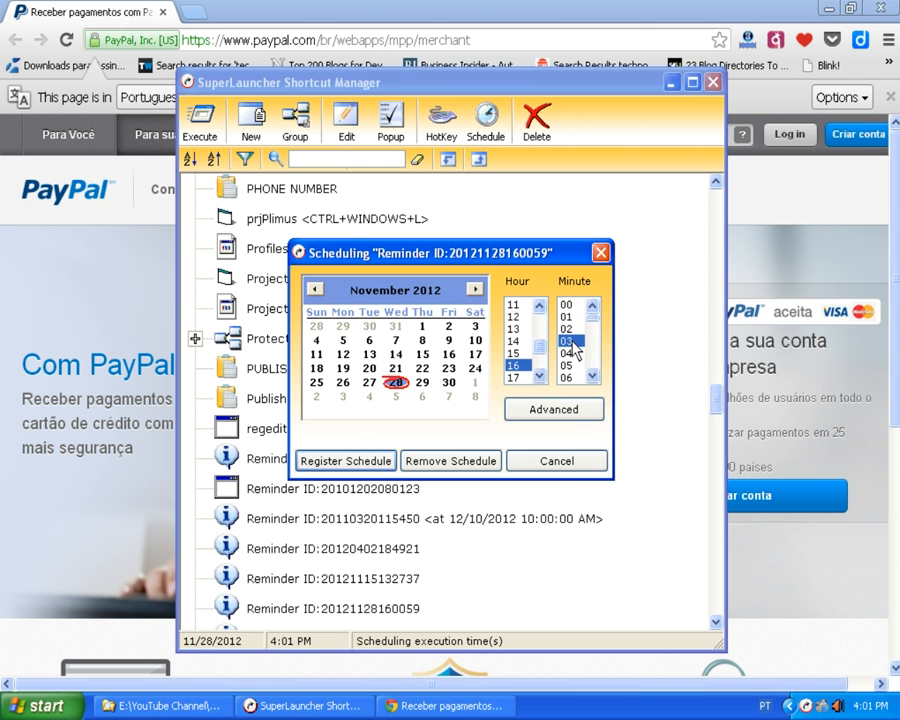
{"action": "left_click", "coordinate": [570, 331]}
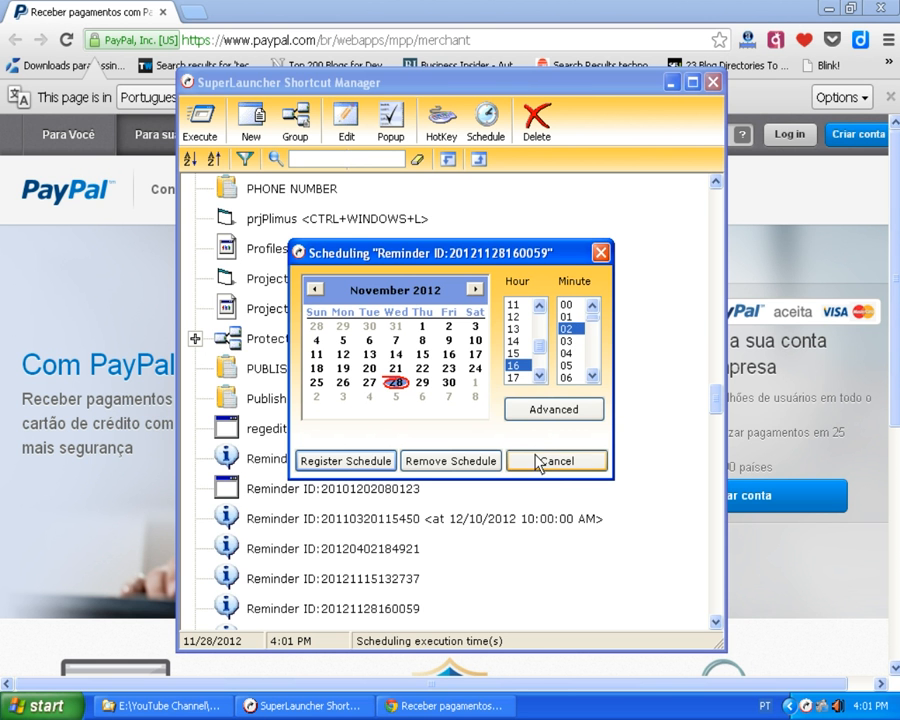
{"action": "left_click", "coordinate": [383, 466]}
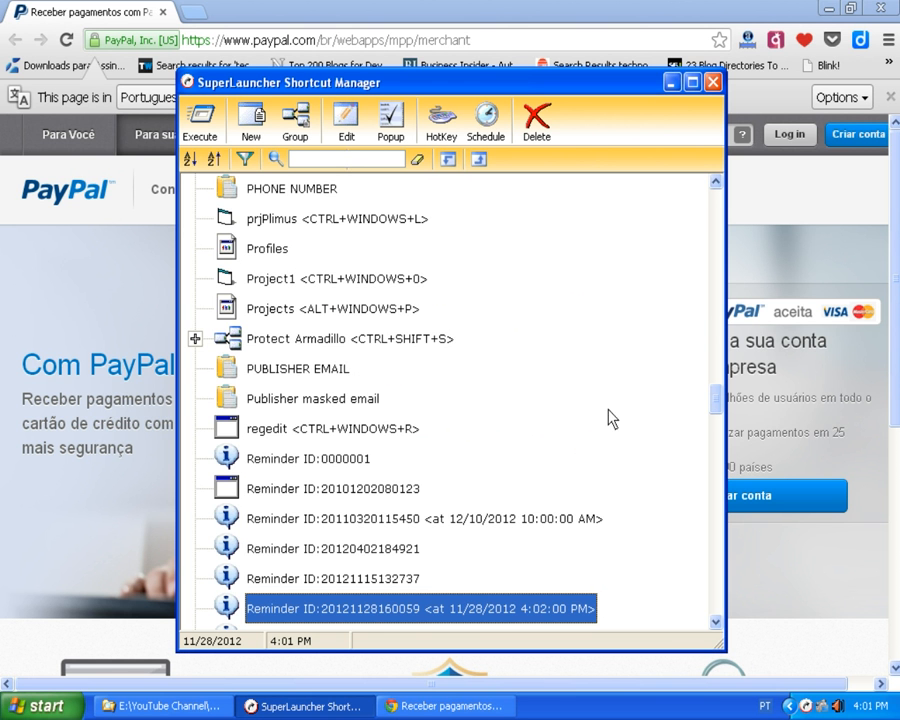
{"action": "left_click", "coordinate": [713, 88]}
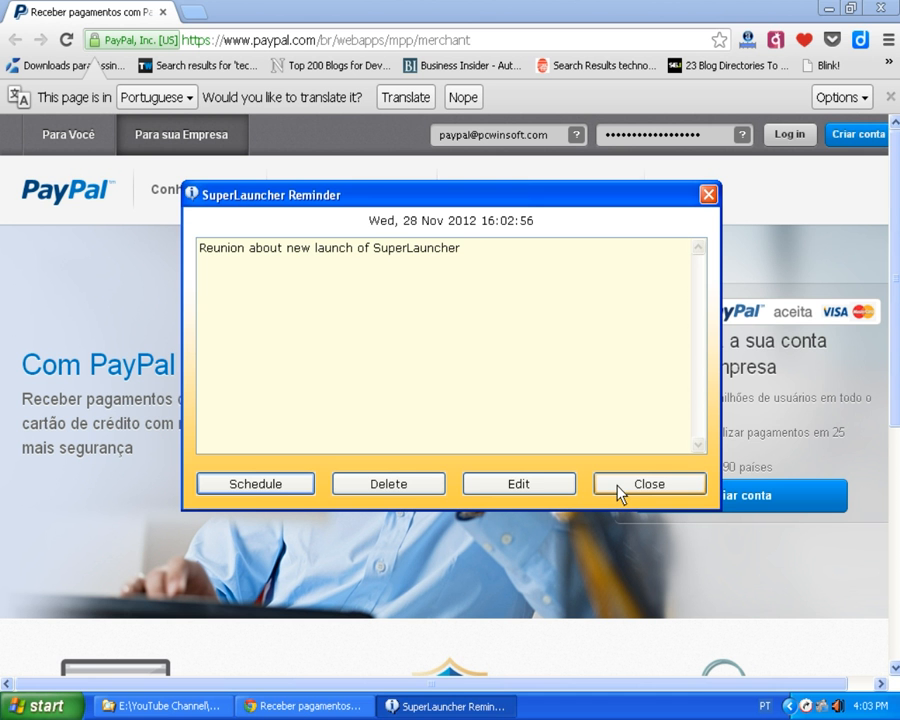
Step: Reschedule the displayed reminder to 16:04 on the same day and register the schedule
{"action": "left_click", "coordinate": [300, 486]}
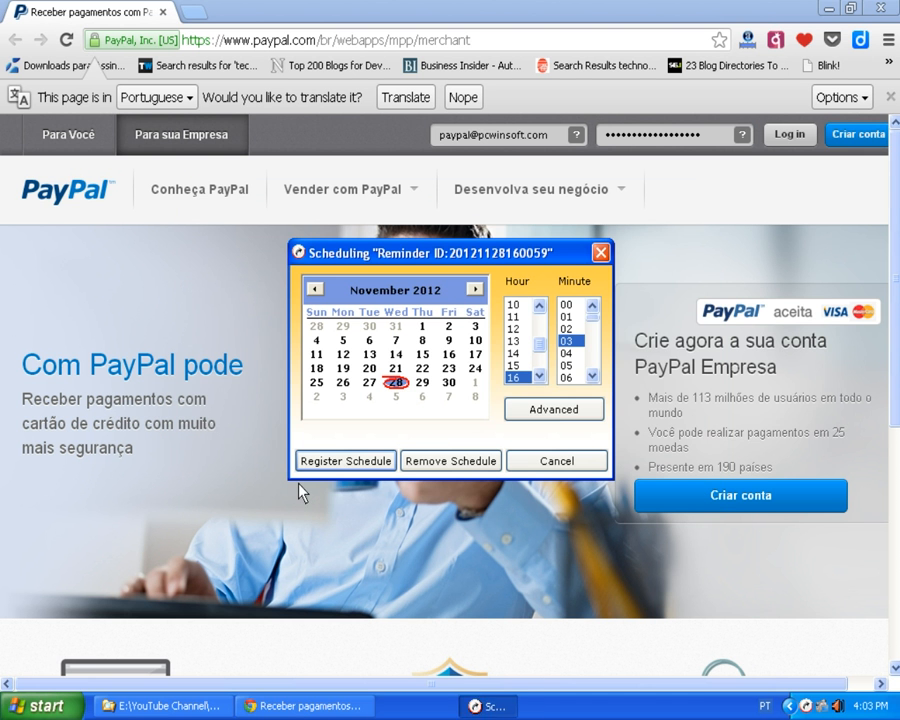
{"action": "left_click", "coordinate": [591, 376]}
{"action": "left_click", "coordinate": [576, 342]}
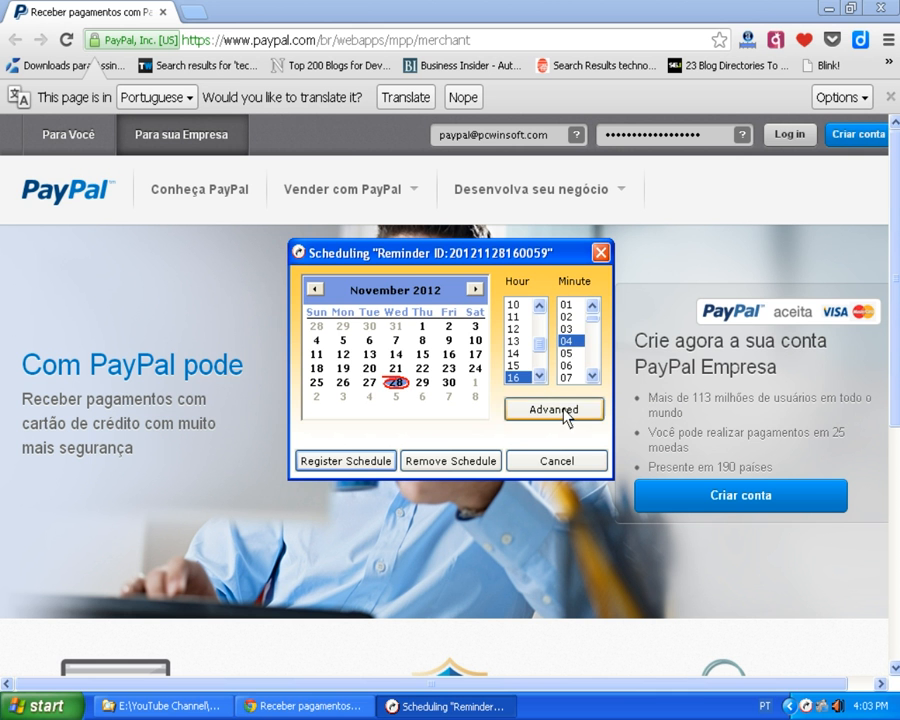
{"action": "left_click", "coordinate": [380, 464]}
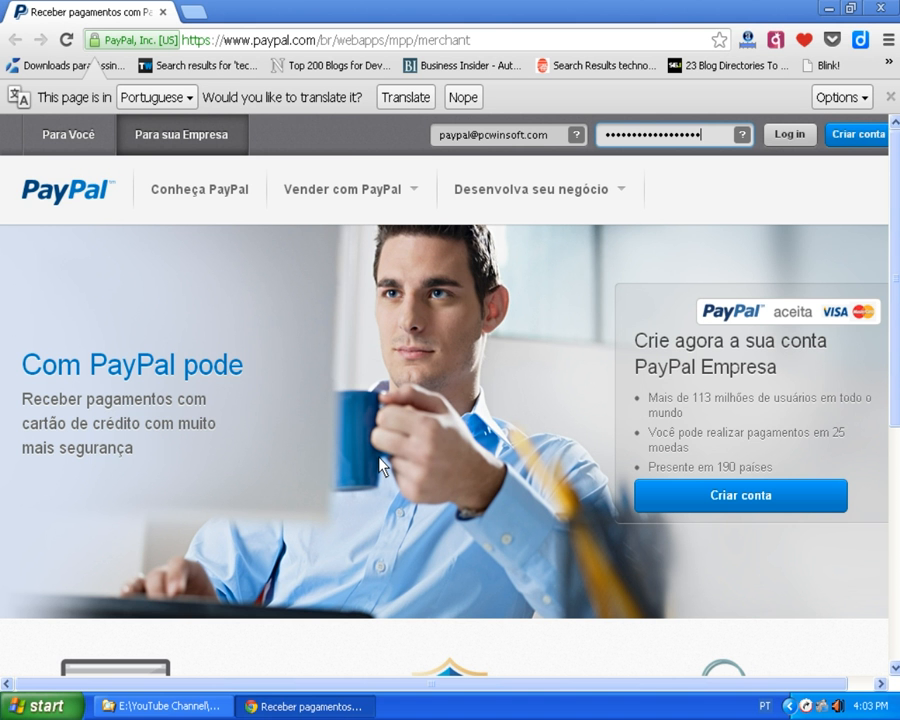
Step: Reopen the SuperLauncher Shortcut Manager, search the shortcuts for "fi" and "textf", and clear the search
{"action": "left_click", "coordinate": [806, 706]}
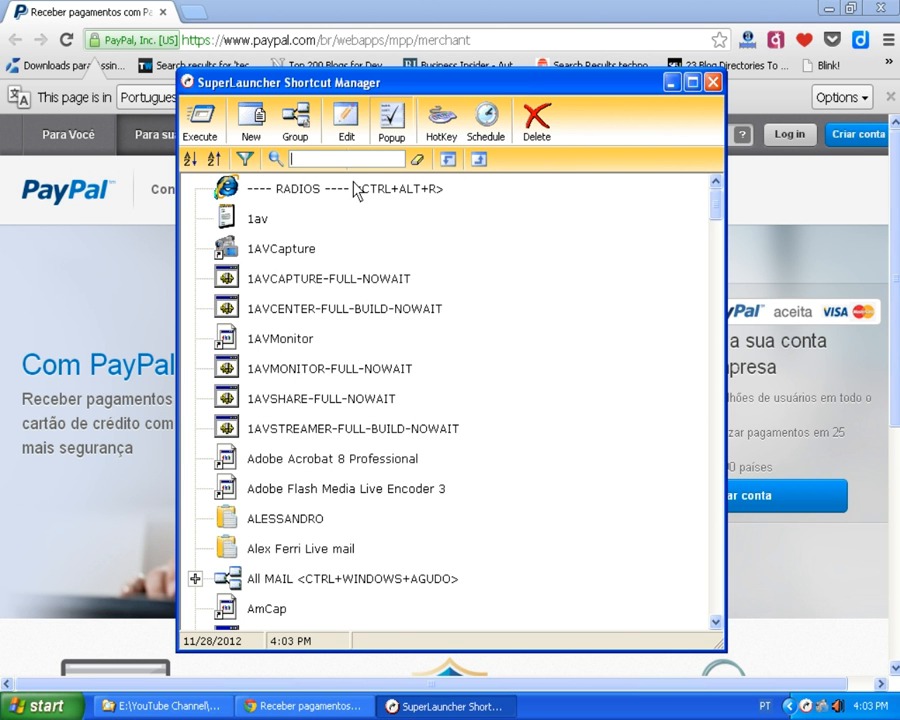
{"action": "type", "text": "fi"}
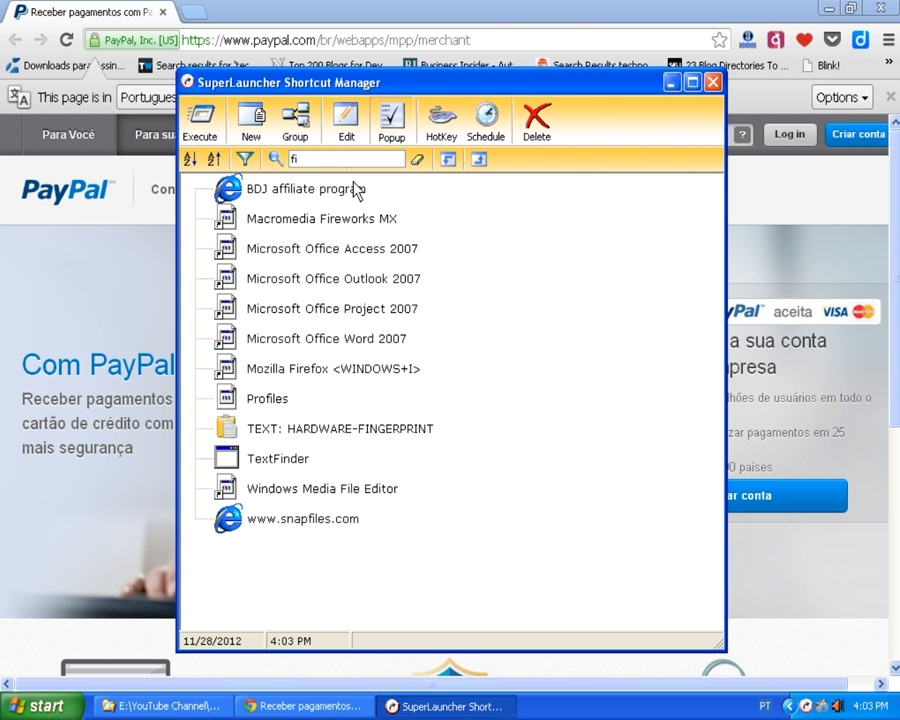
{"action": "key", "text": "BackSpace"}
{"action": "key", "text": "BackSpace"}
{"action": "type", "text": "t"}
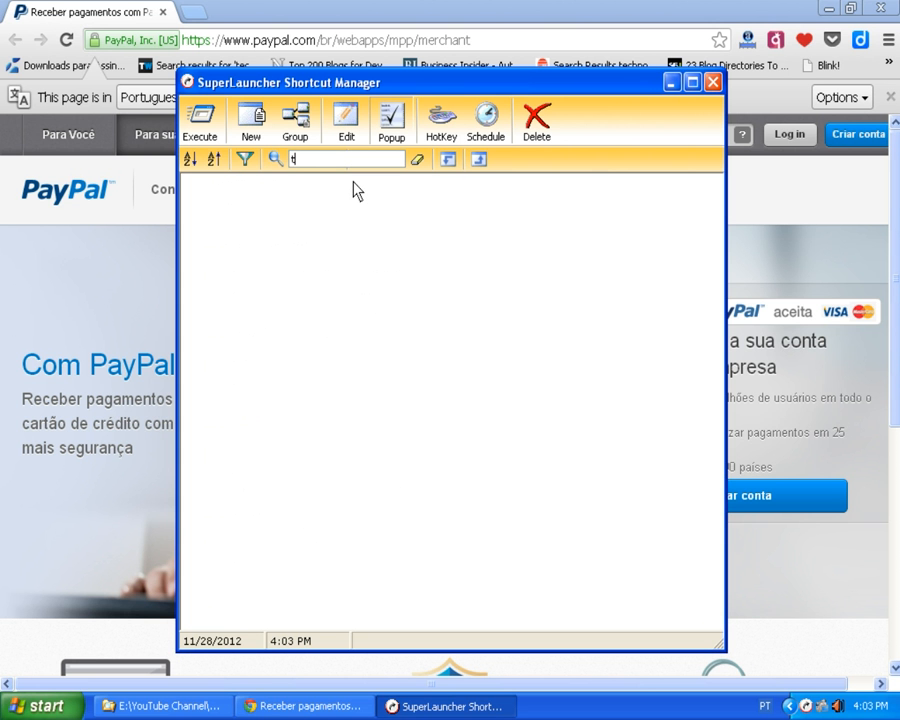
{"action": "type", "text": "extf"}
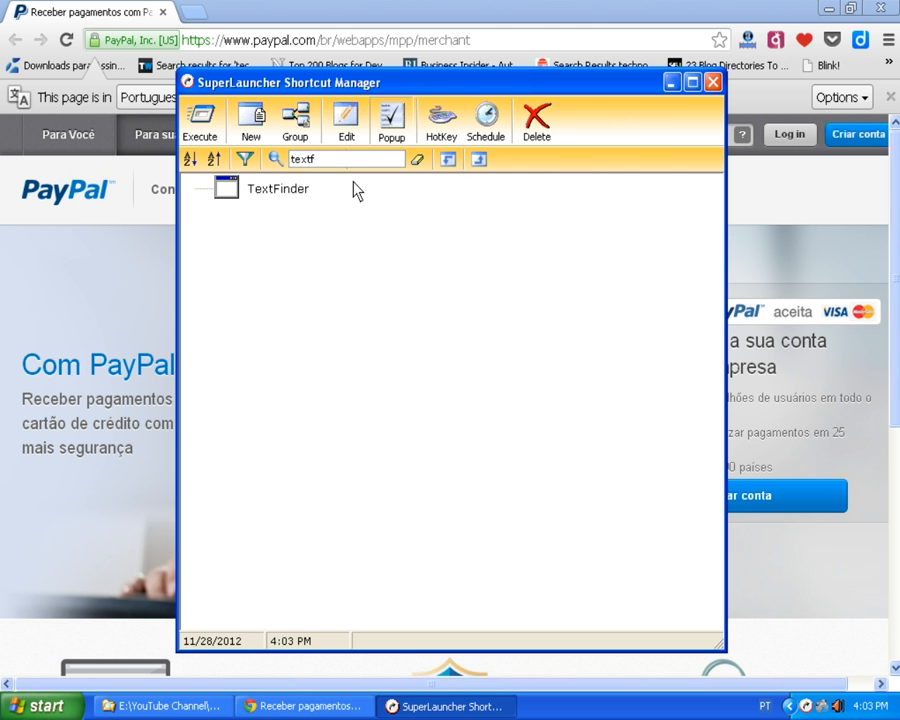
{"action": "key", "text": "BackSpace"}
{"action": "key", "text": "BackSpace"}
{"action": "key", "text": "BackSpace"}
{"action": "key", "text": "BackSpace"}
{"action": "key", "text": "BackSpace"}
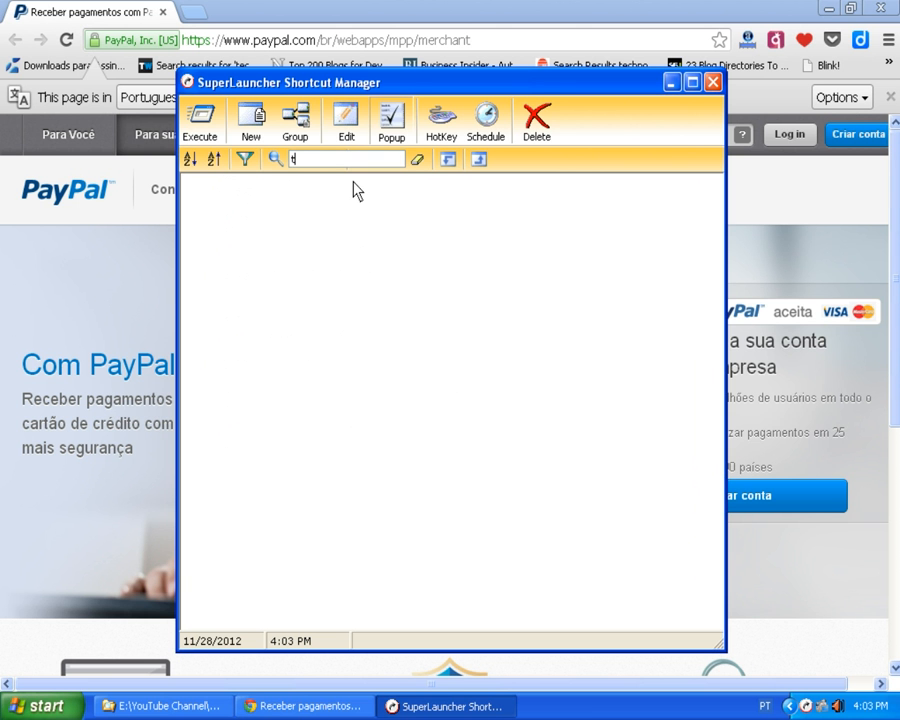
Step: Filter the shortcut list to Popup items and select the 1AVCENTER-FULL-BUILD-NOWAIT shortcut
{"action": "left_click", "coordinate": [245, 160]}
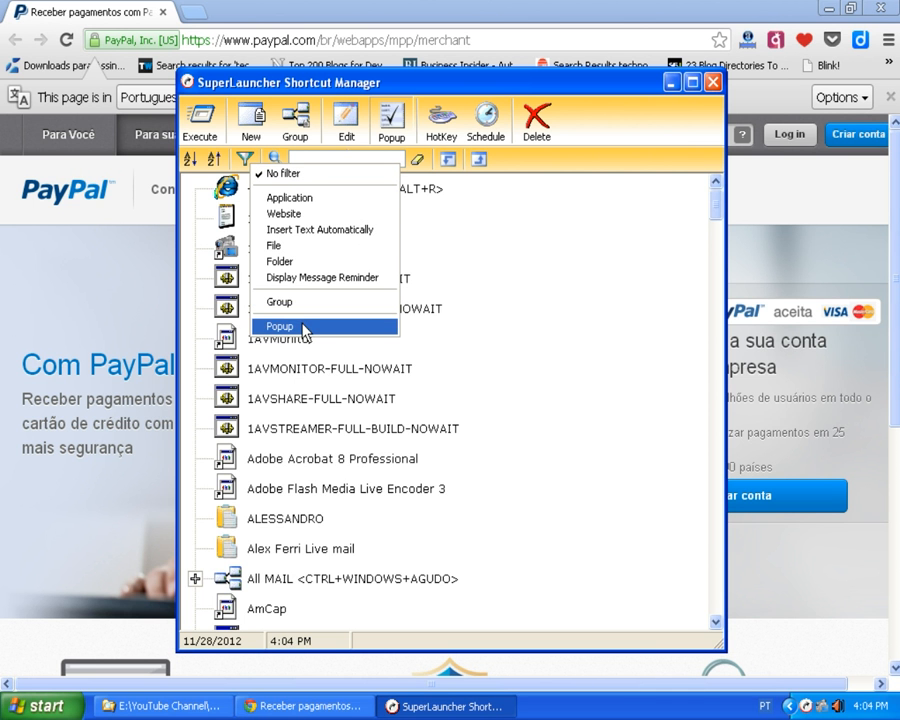
{"action": "left_click", "coordinate": [303, 327]}
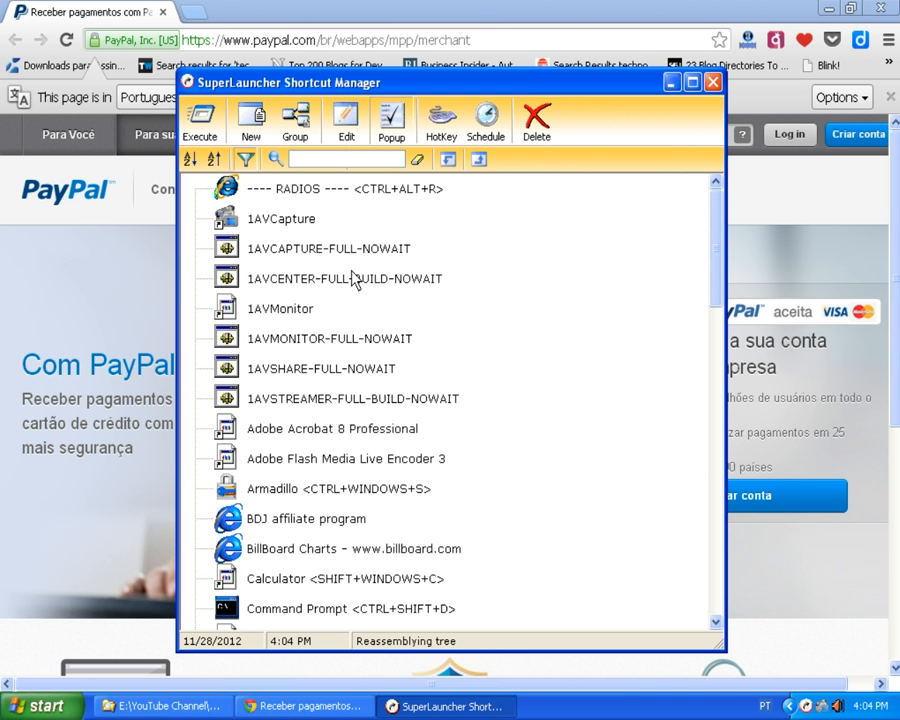
{"action": "left_click", "coordinate": [354, 280]}
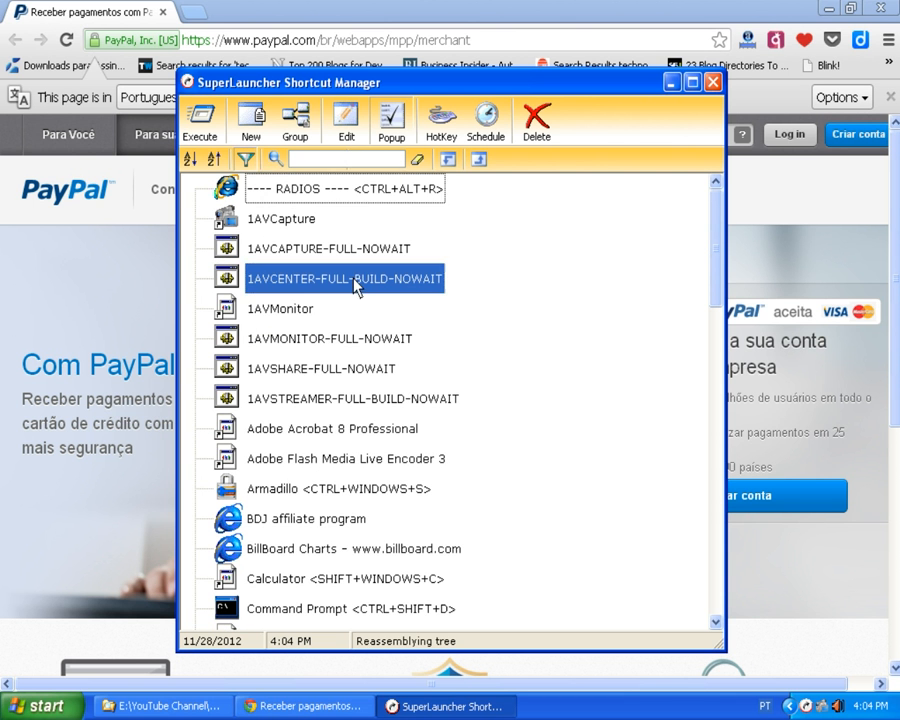
Step: Exclude the 1AVCENTER-FULL-BUILD-NOWAIT shortcut from the shortcut popup menu and include it again
{"action": "left_click", "coordinate": [399, 126]}
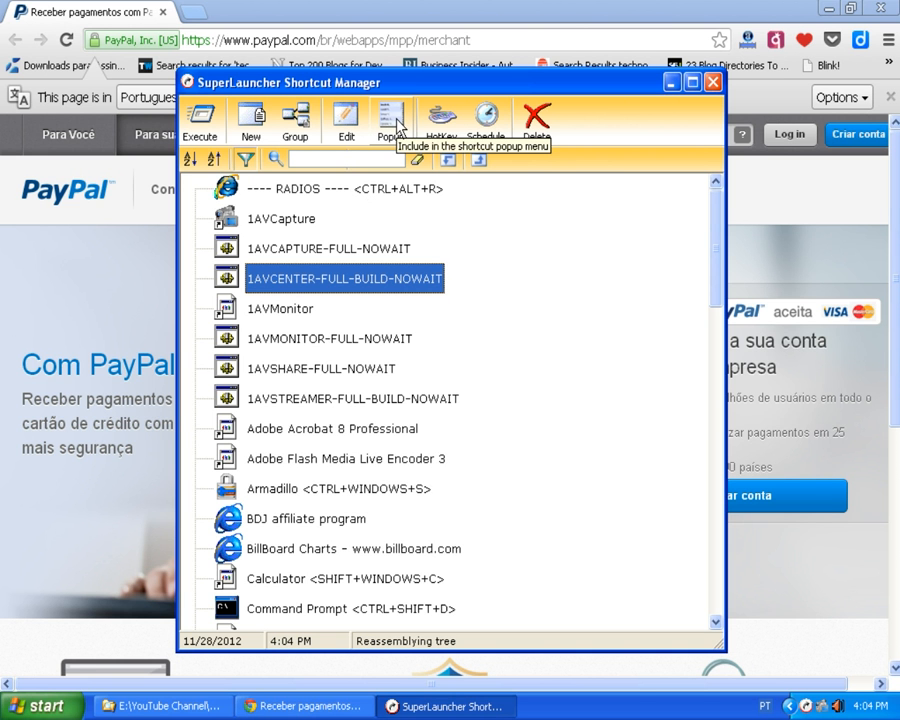
{"action": "left_click", "coordinate": [399, 126]}
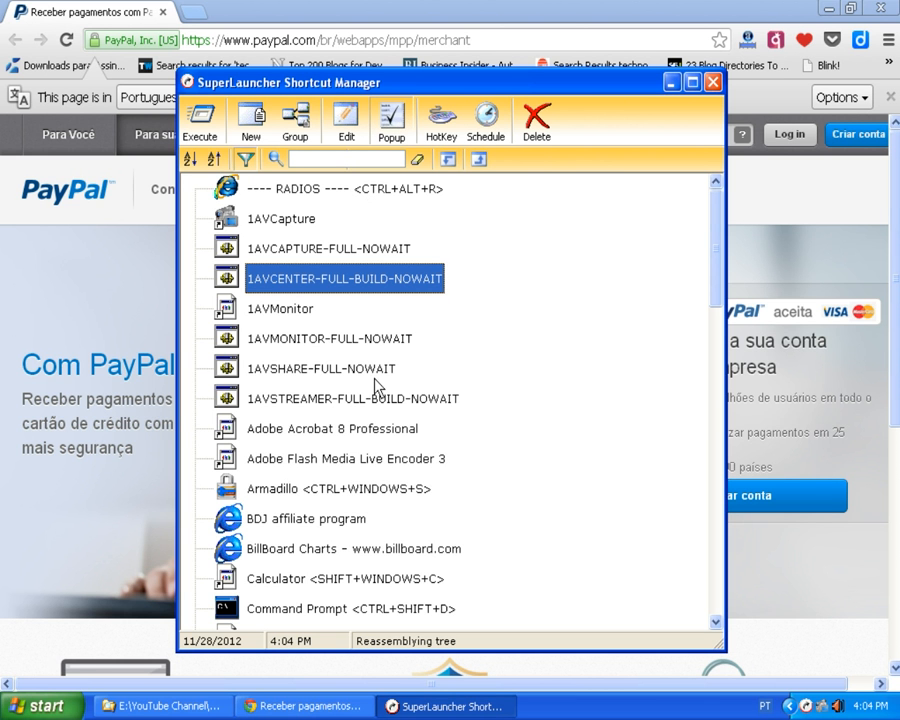
Step: Look through the whole list of popup shortcuts, from the RADIOS entry down to the website entries
{"action": "left_click", "coordinate": [360, 490]}
{"action": "scroll", "coordinate": [358, 498], "scroll_direction": "down", "scroll_amount": 3}
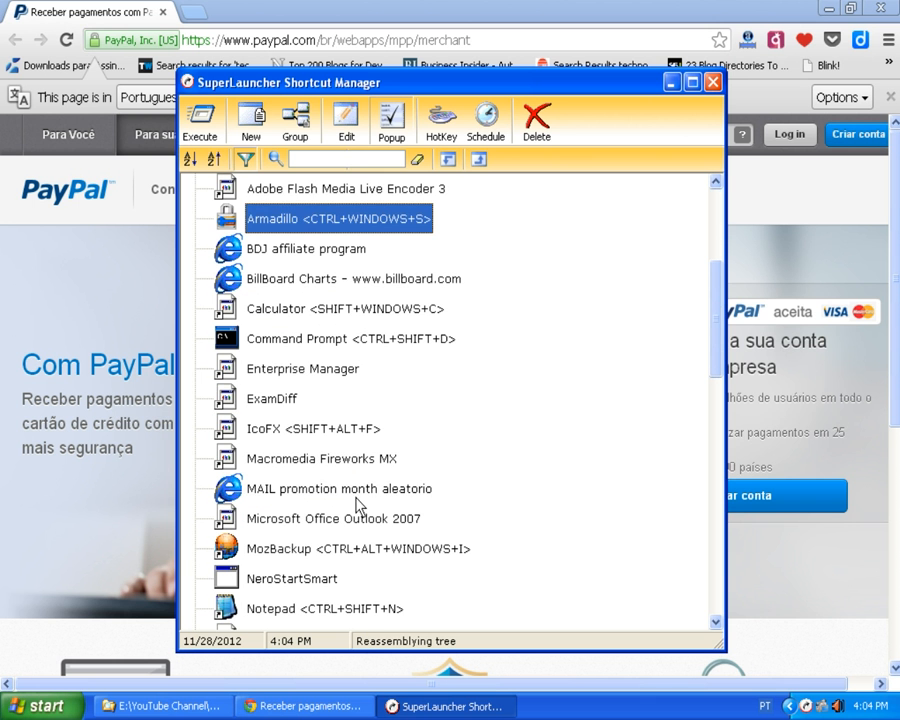
{"action": "left_click", "coordinate": [356, 496]}
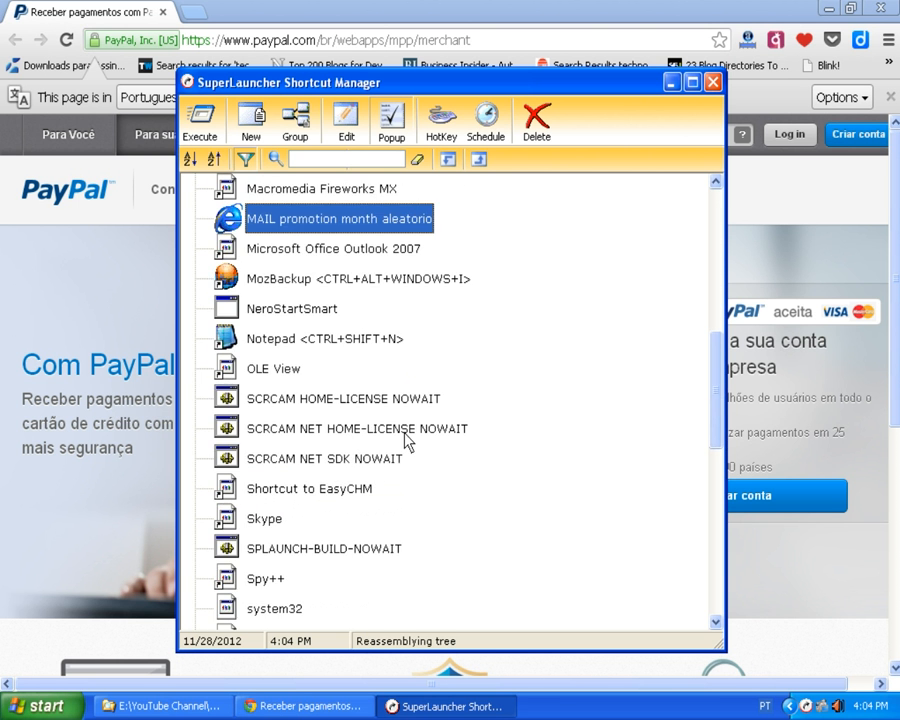
{"action": "scroll", "coordinate": [407, 438], "scroll_direction": "down", "scroll_amount": 3}
{"action": "scroll", "coordinate": [407, 438], "scroll_direction": "down", "scroll_amount": 6}
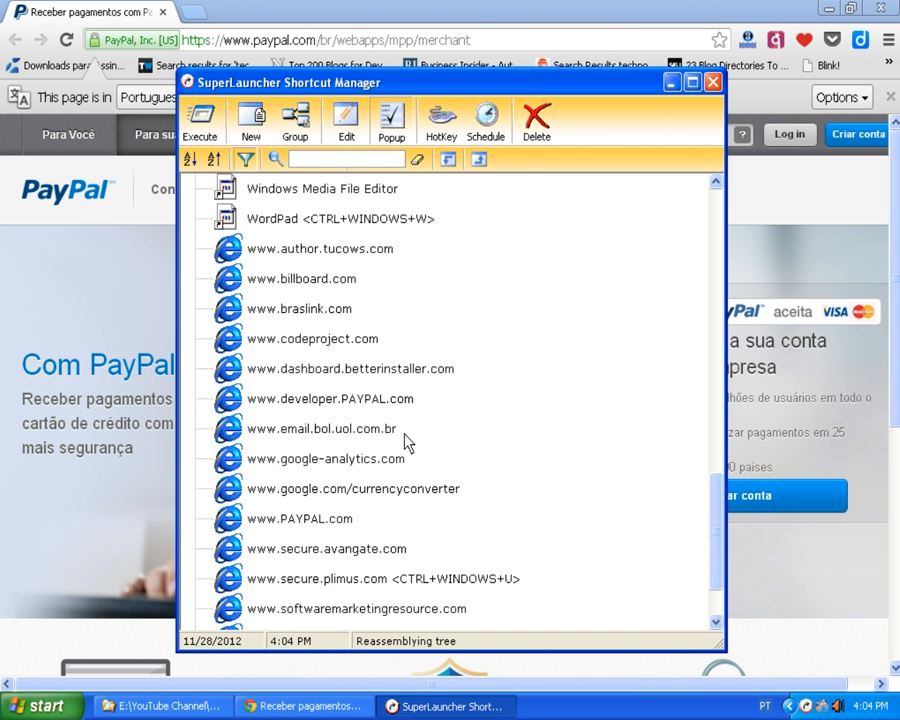
{"action": "scroll", "coordinate": [407, 440], "scroll_direction": "up", "scroll_amount": 4}
{"action": "scroll", "coordinate": [407, 441], "scroll_direction": "up", "scroll_amount": 5}
{"action": "scroll", "coordinate": [407, 441], "scroll_direction": "up", "scroll_amount": 4}
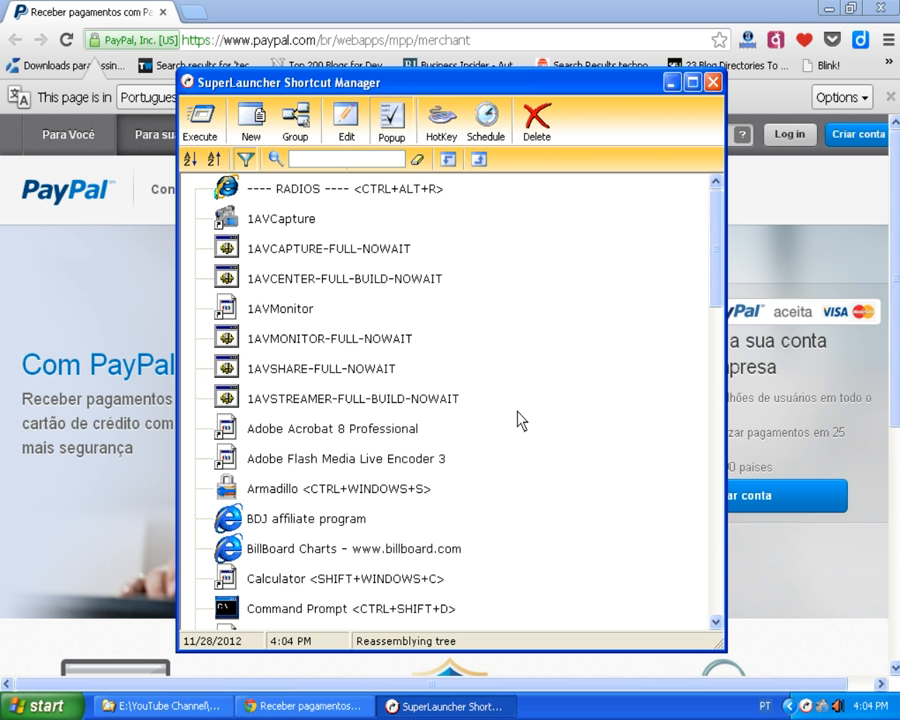
{"action": "scroll", "coordinate": [521, 420], "scroll_direction": "down", "scroll_amount": 11}
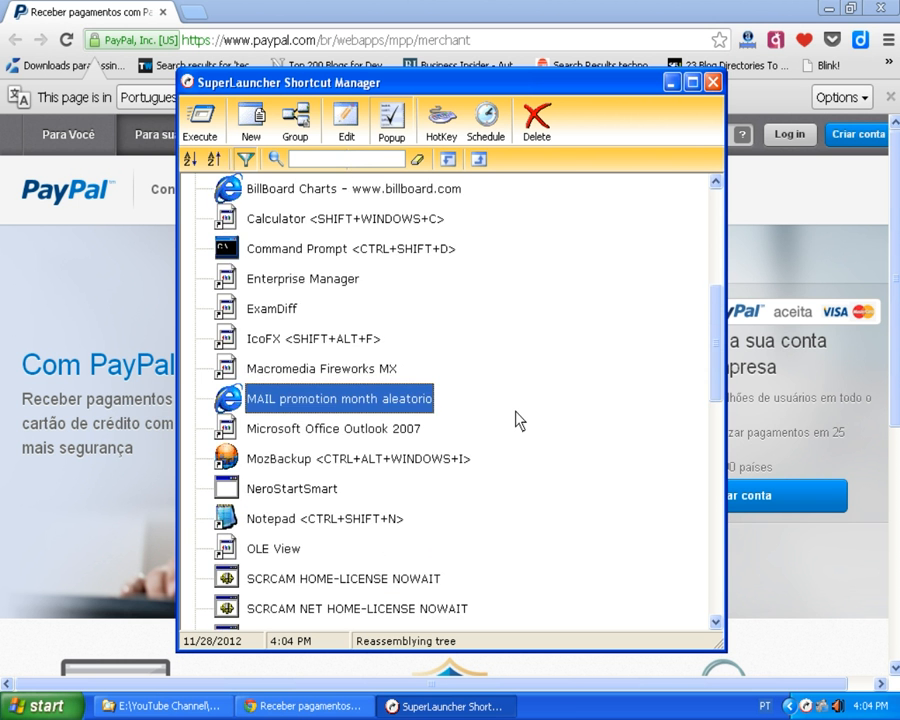
{"action": "scroll", "coordinate": [520, 420], "scroll_direction": "down", "scroll_amount": 2}
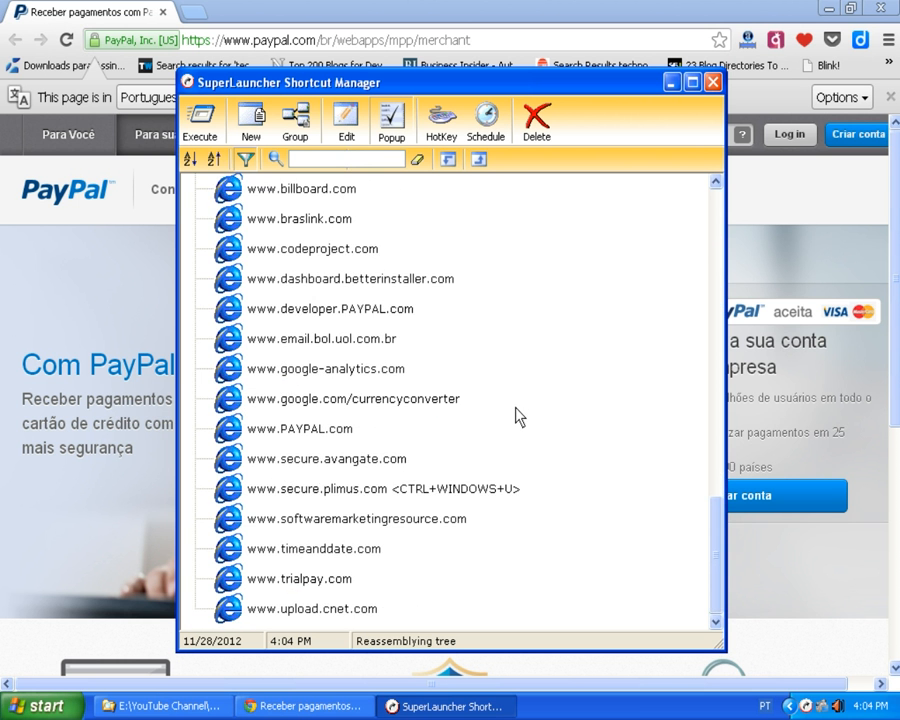
{"action": "scroll", "coordinate": [520, 418], "scroll_direction": "up", "scroll_amount": 13}
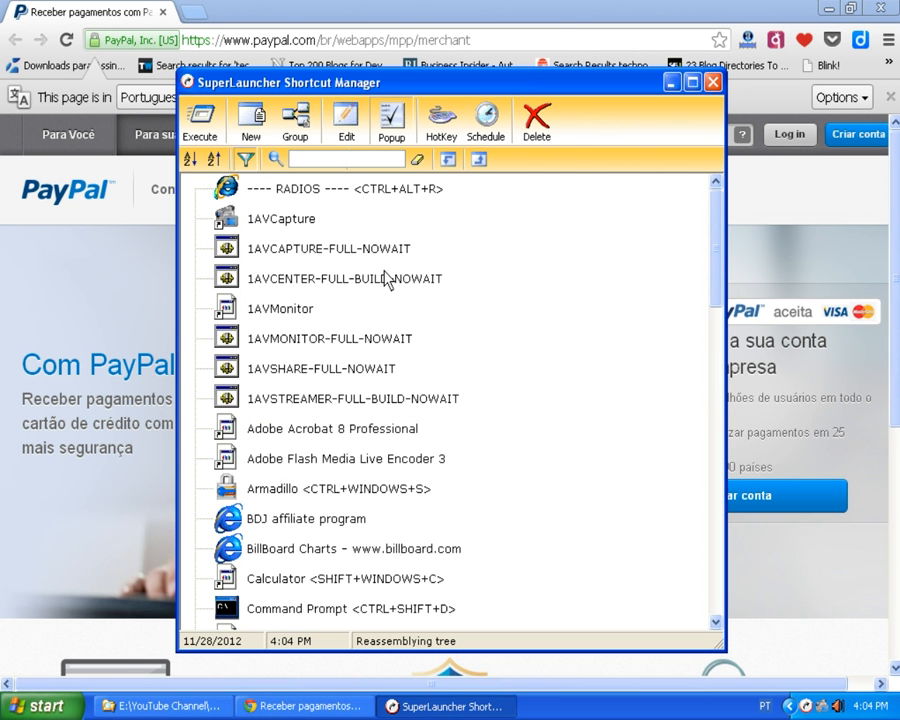
Step: Filter the shortcut list to Group items
{"action": "left_click", "coordinate": [246, 162]}
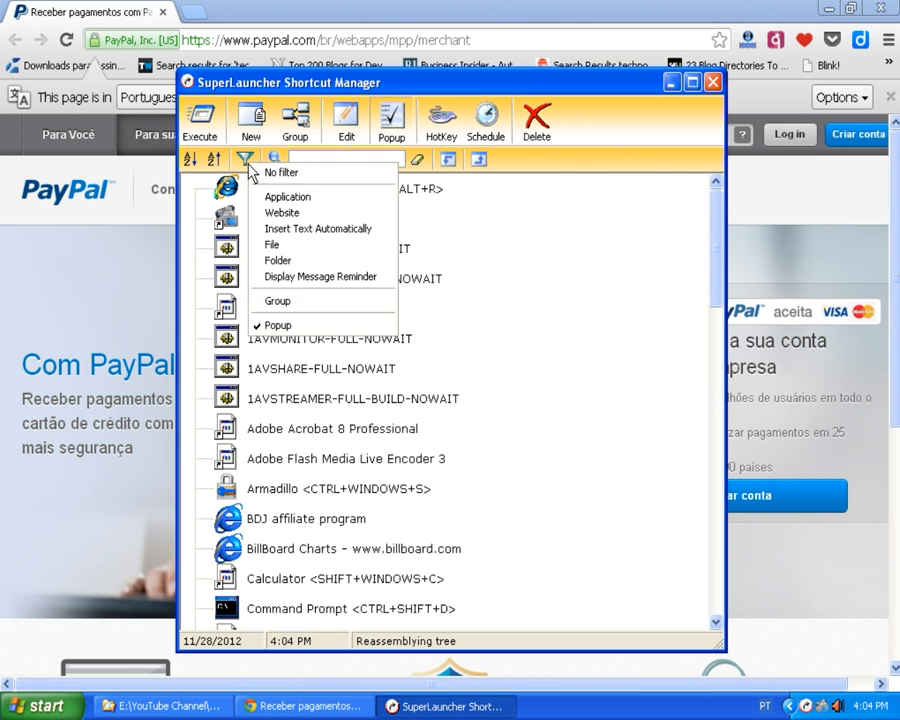
{"action": "left_click", "coordinate": [289, 302]}
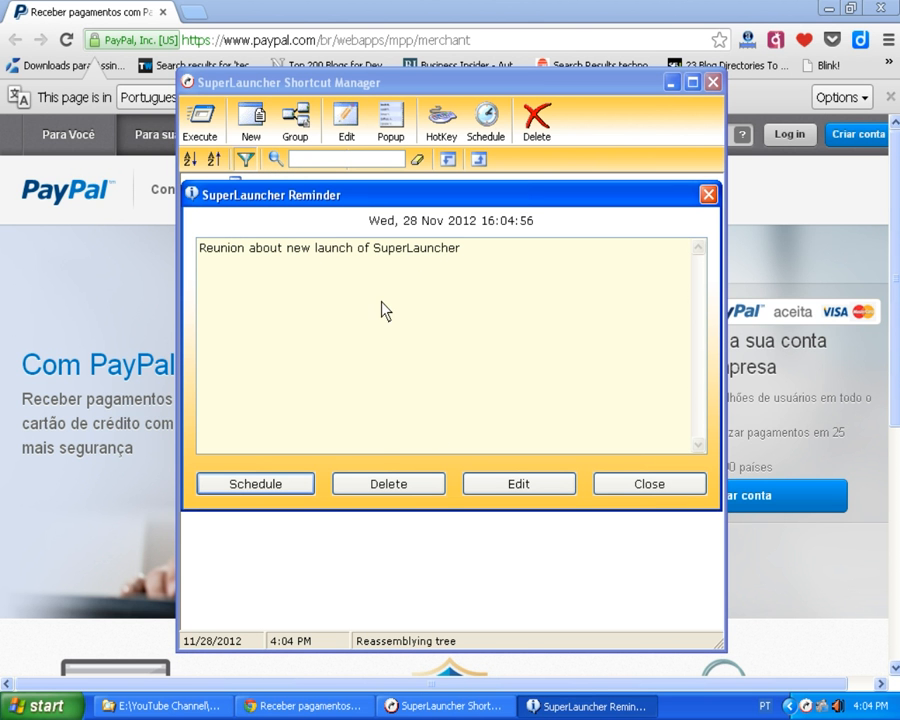
Step: Delete the displayed reminder "Reunion about new launch of SuperLauncher" and confirm the deletion
{"action": "left_click", "coordinate": [412, 486]}
{"action": "left_click", "coordinate": [434, 388]}
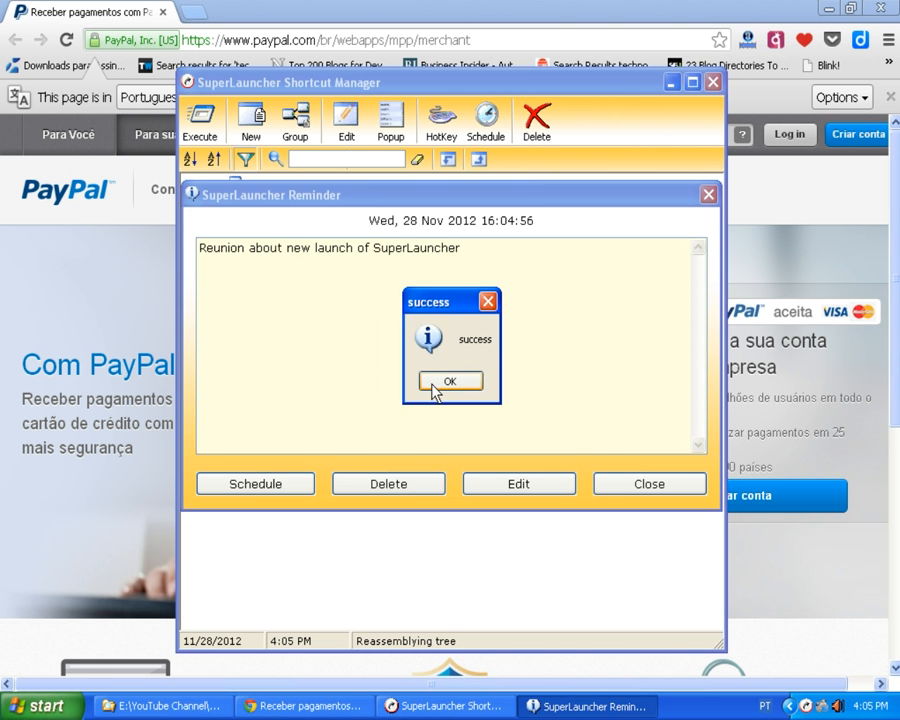
{"action": "left_click", "coordinate": [446, 386]}
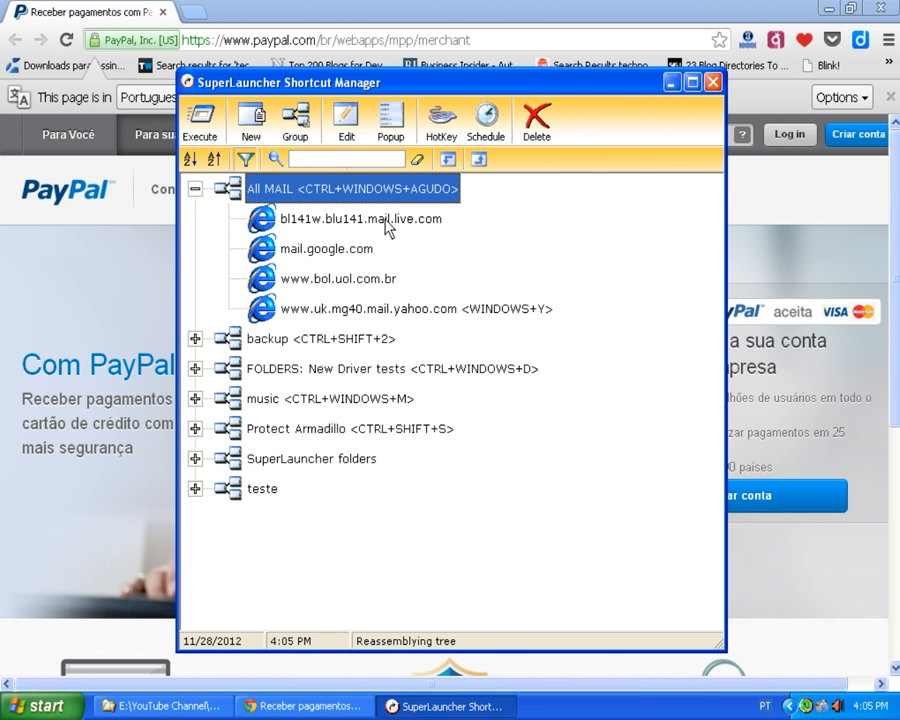
Step: Launch all sites in the All MAIL group and view the opened BOL and Hotmail pages
{"action": "key", "text": "ctrl+super+dead_acute"}
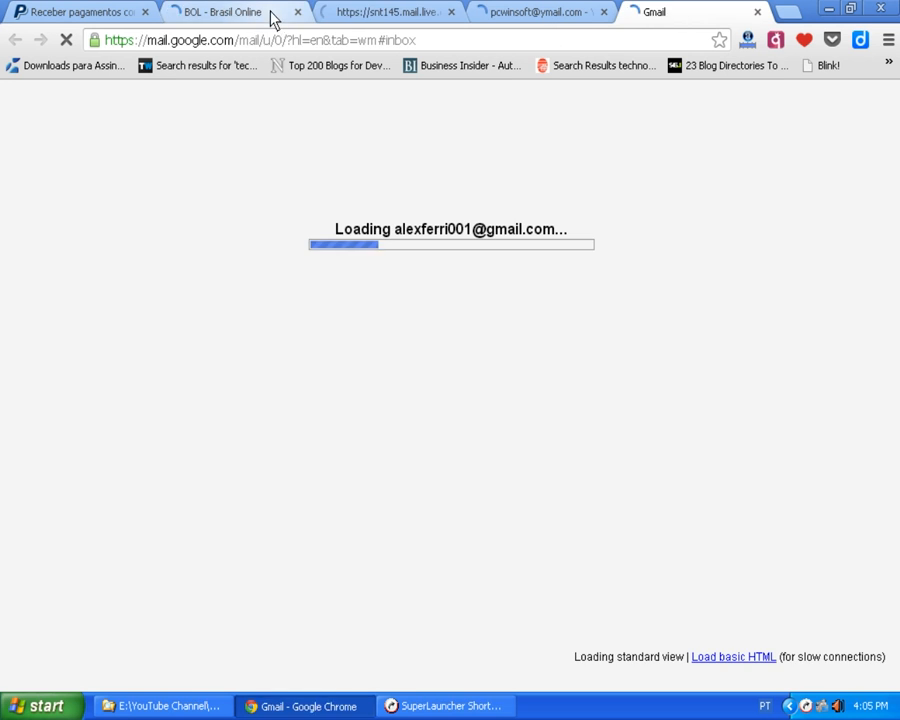
{"action": "left_click", "coordinate": [272, 15]}
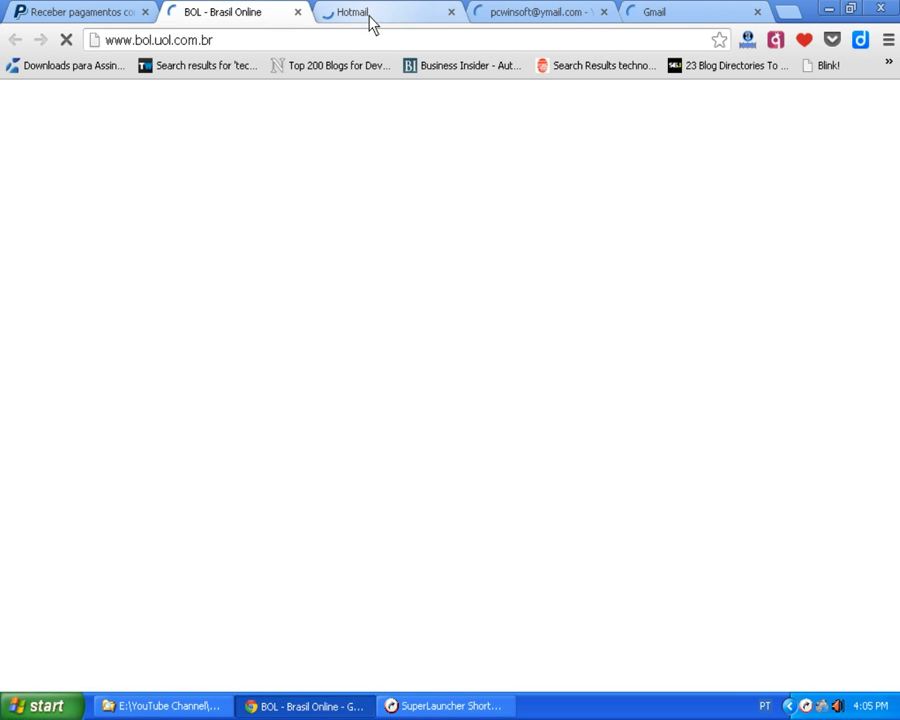
{"action": "left_click", "coordinate": [368, 22]}
{"action": "left_click", "coordinate": [272, 20]}
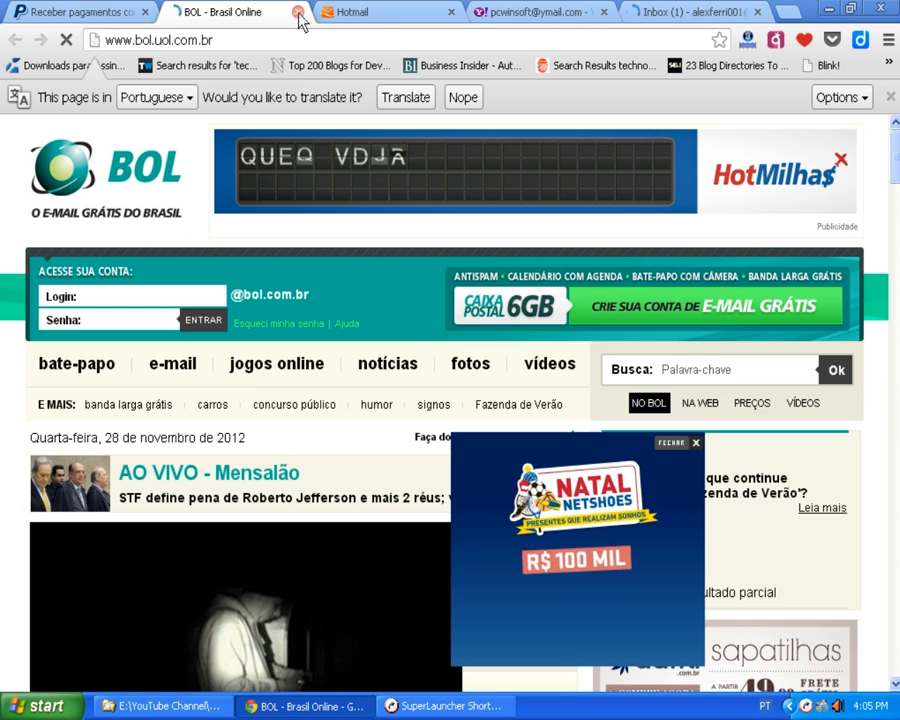
Step: Close the BOL, Hotmail, Yahoo Mail and Gmail pages in the browser, leaving the PayPal page open
{"action": "left_click", "coordinate": [297, 12]}
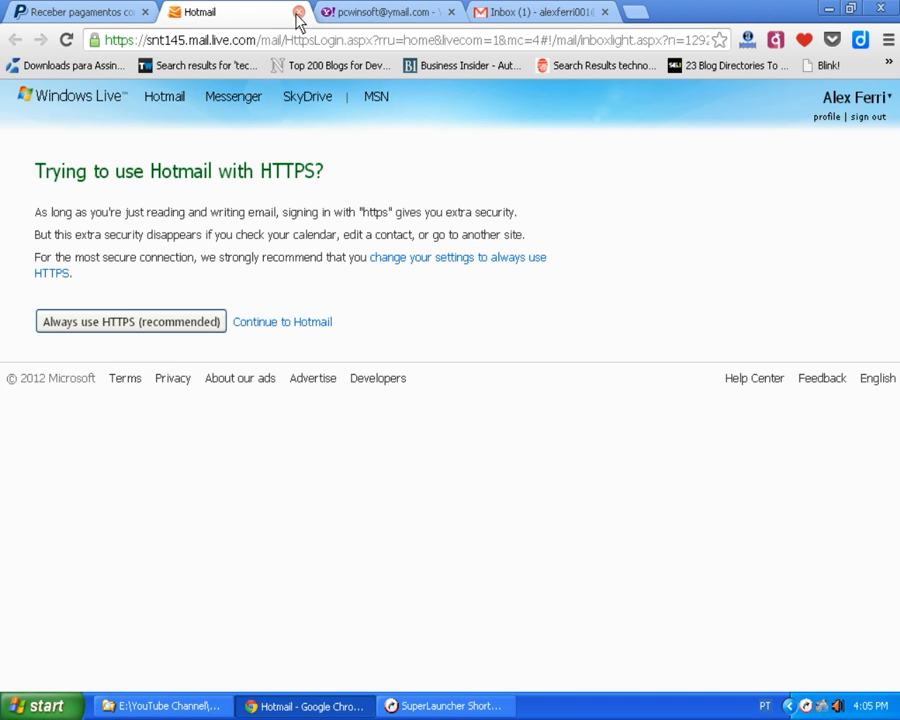
{"action": "left_click", "coordinate": [298, 13]}
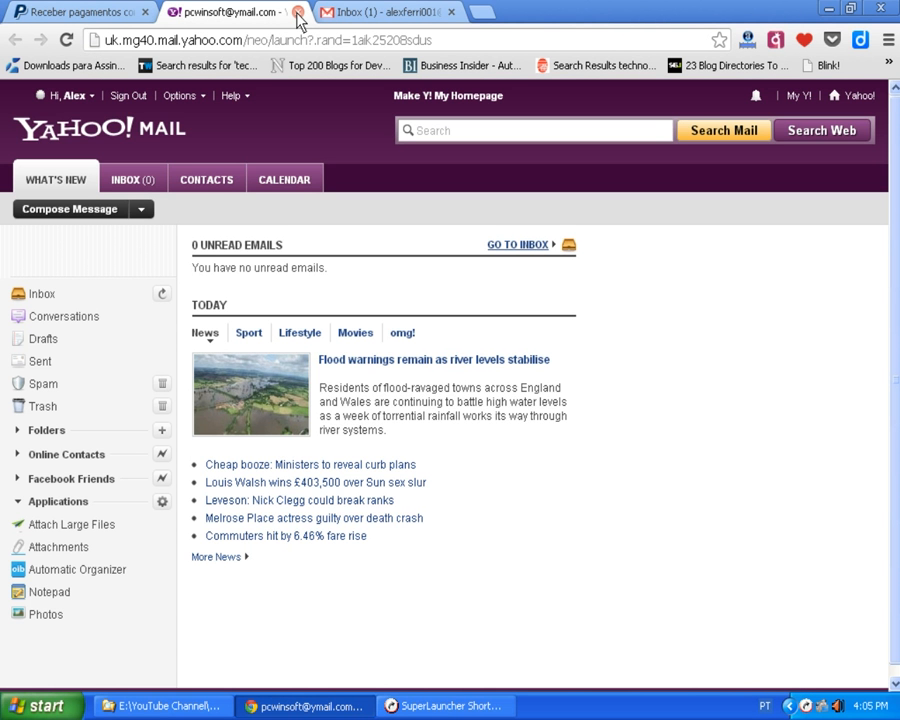
{"action": "left_click", "coordinate": [298, 12]}
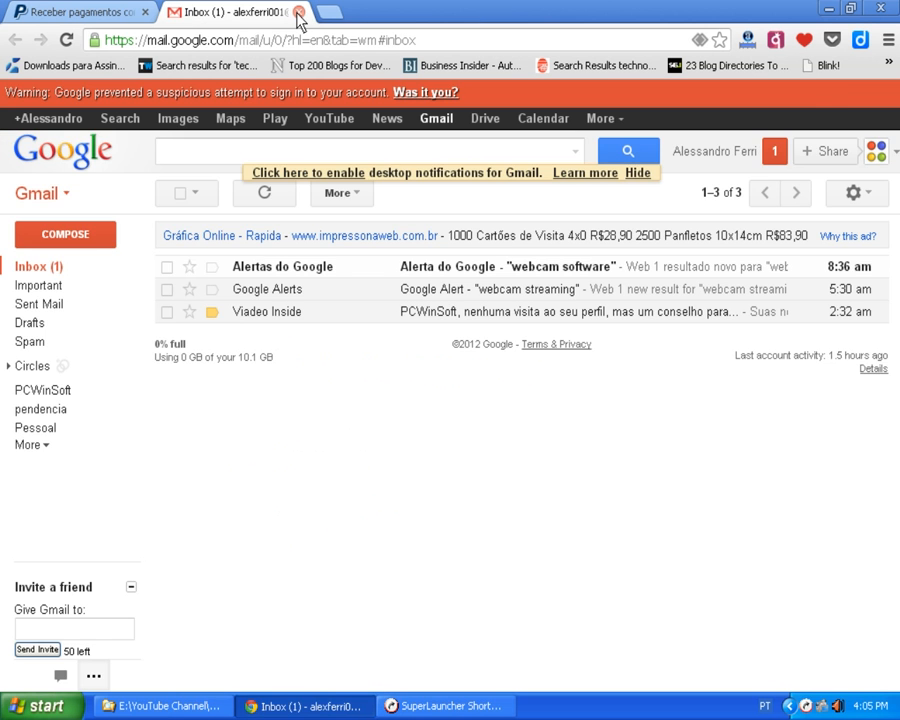
{"action": "left_click", "coordinate": [298, 13]}
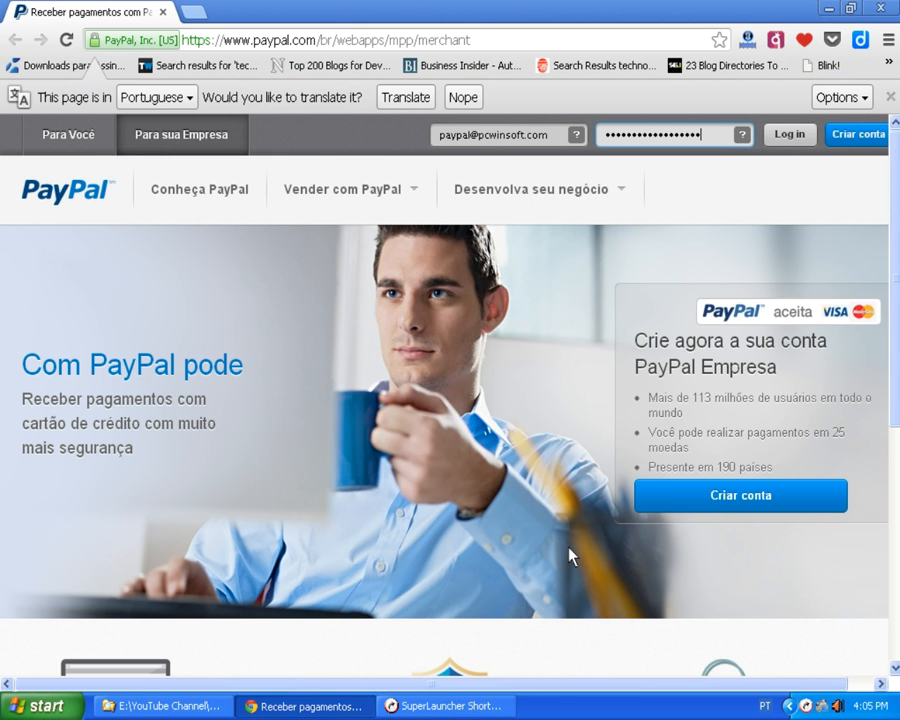
Step: Switch back to the SuperLauncher Shortcut Manager and examine the contents of the backup and music groups
{"action": "left_click", "coordinate": [472, 714]}
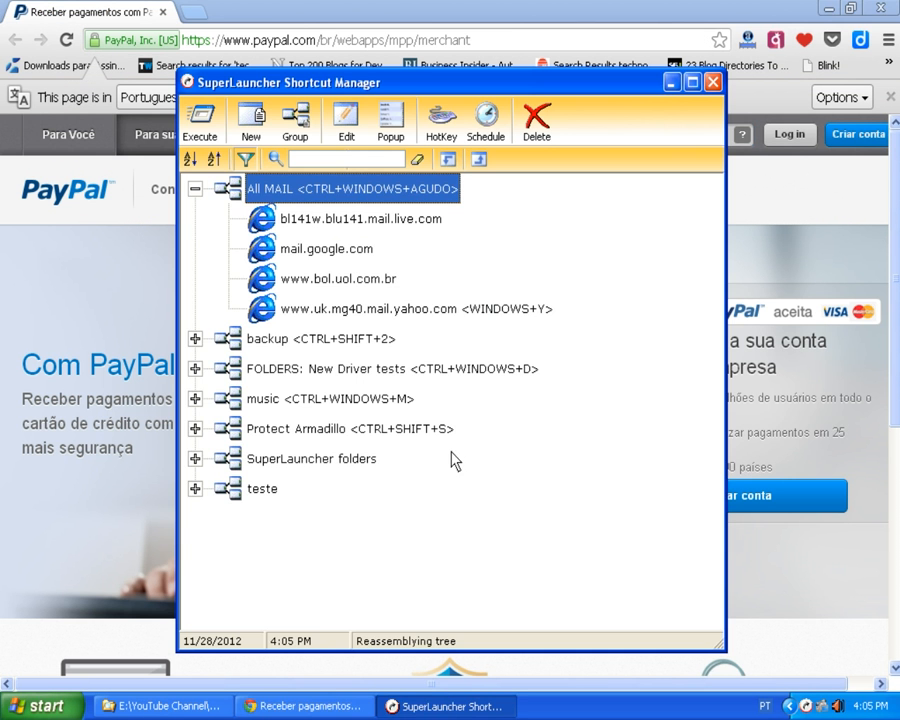
{"action": "left_click", "coordinate": [196, 340]}
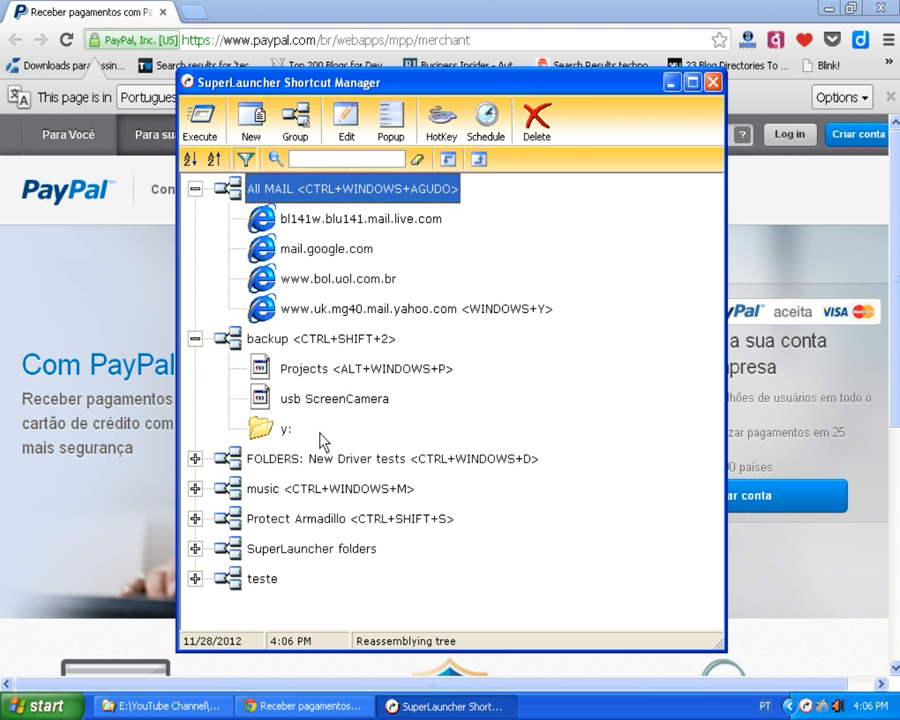
{"action": "left_click", "coordinate": [195, 489]}
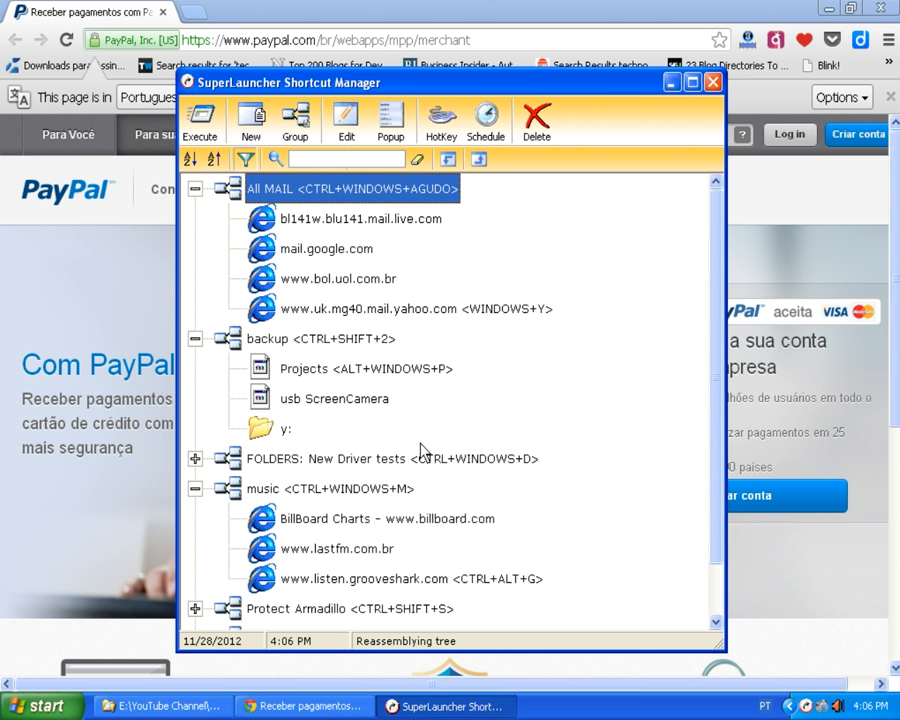
{"action": "scroll", "coordinate": [420, 446], "scroll_direction": "down", "scroll_amount": 1}
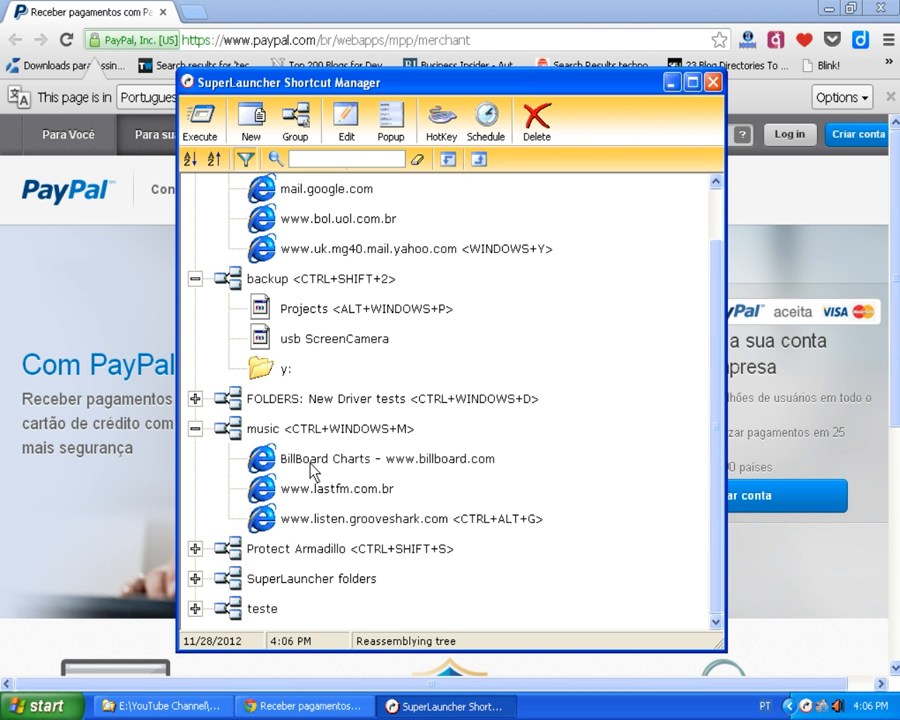
{"action": "left_click", "coordinate": [195, 428]}
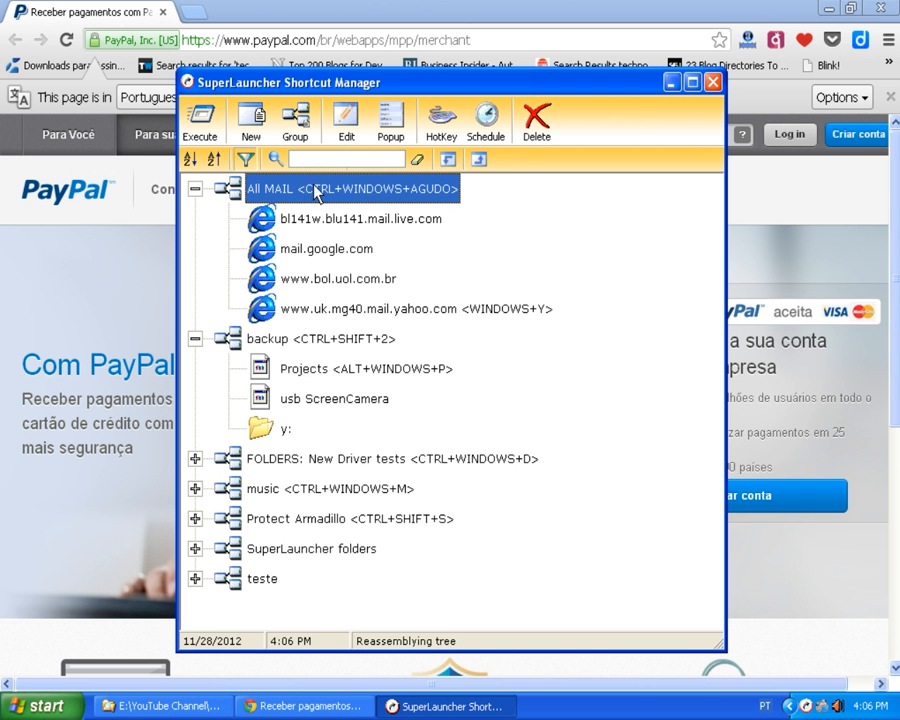
Step: Remove the Group filter from the shortcut list and close the Shortcut Manager
{"action": "left_click", "coordinate": [246, 159]}
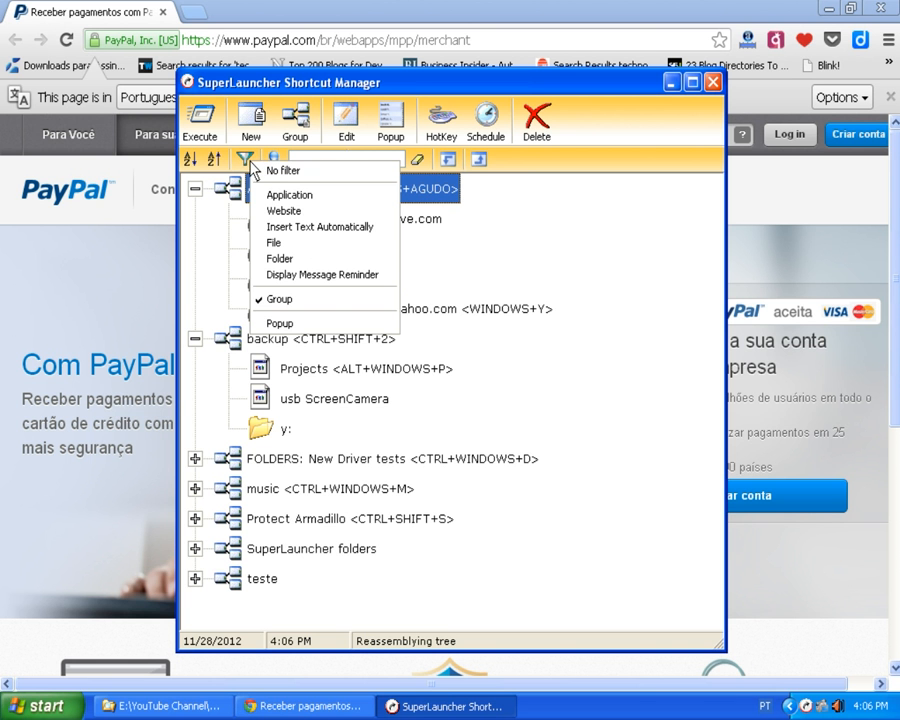
{"action": "left_click", "coordinate": [280, 300]}
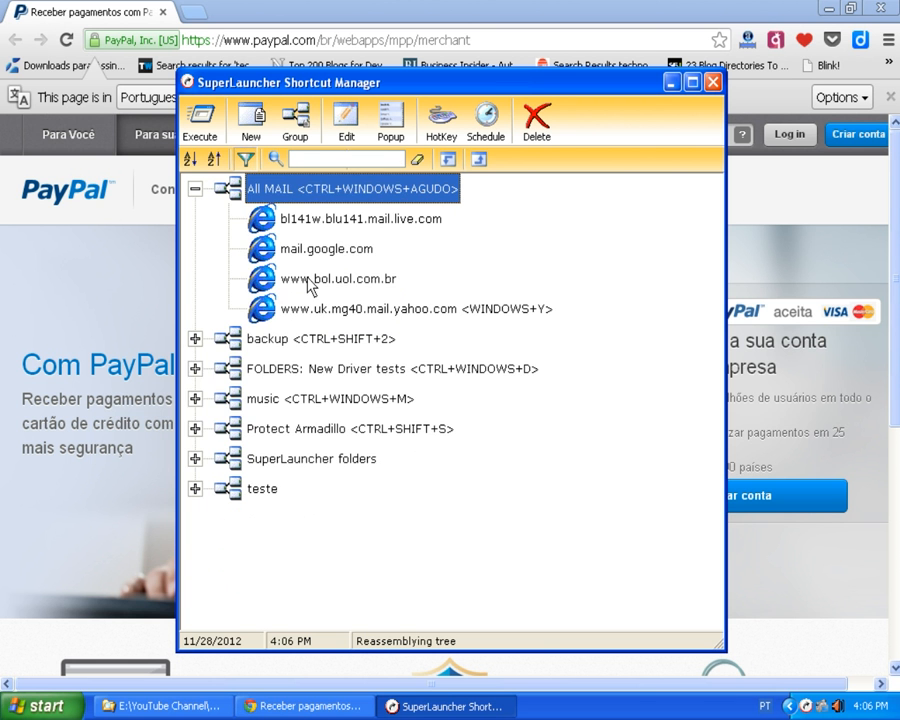
{"action": "left_click", "coordinate": [246, 160]}
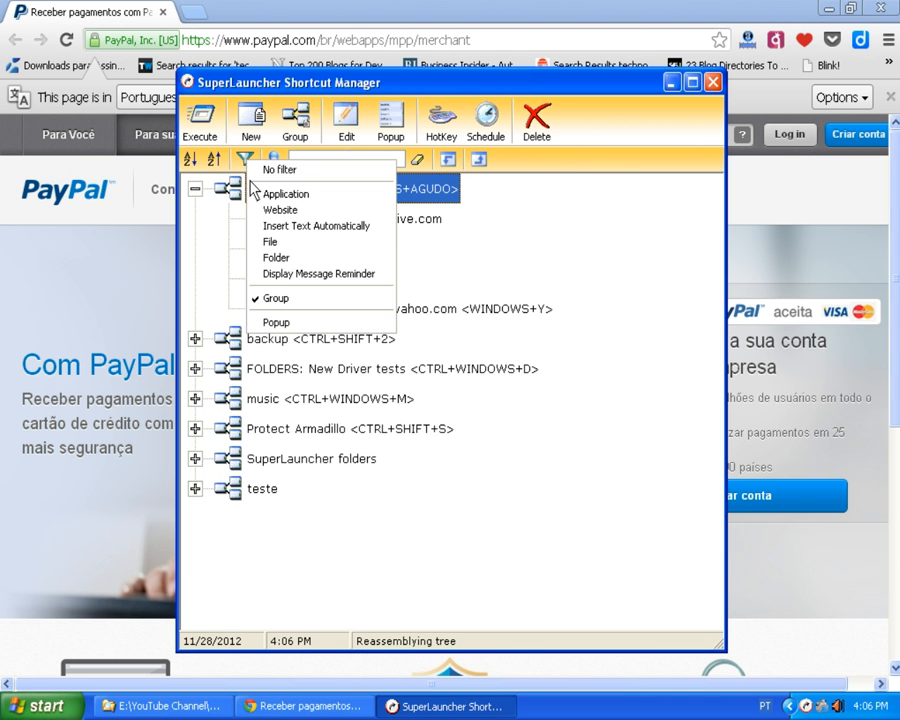
{"action": "left_click", "coordinate": [242, 170]}
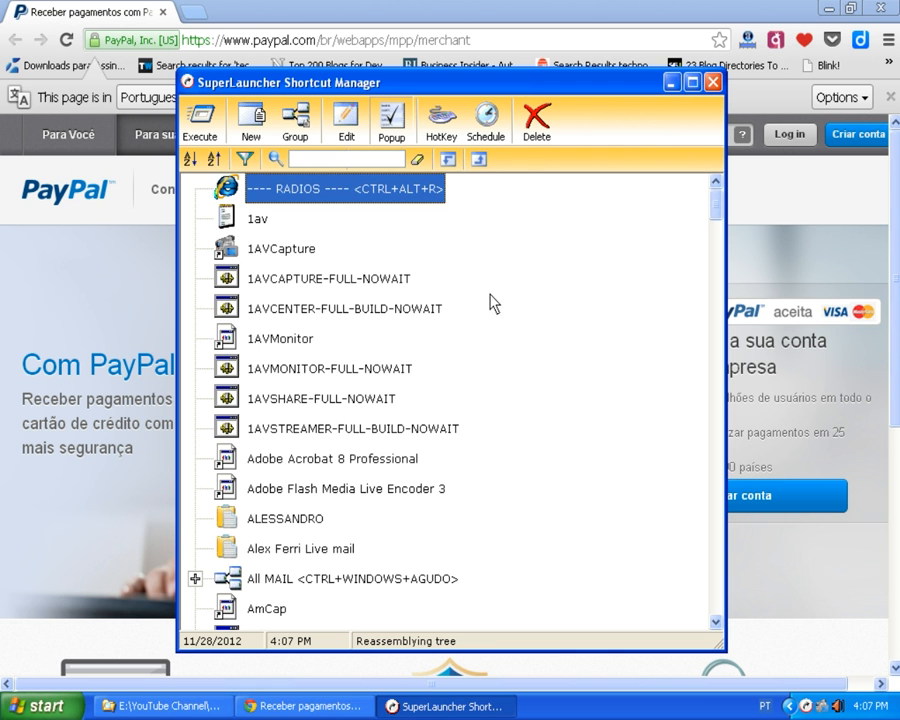
{"action": "left_click", "coordinate": [714, 83]}
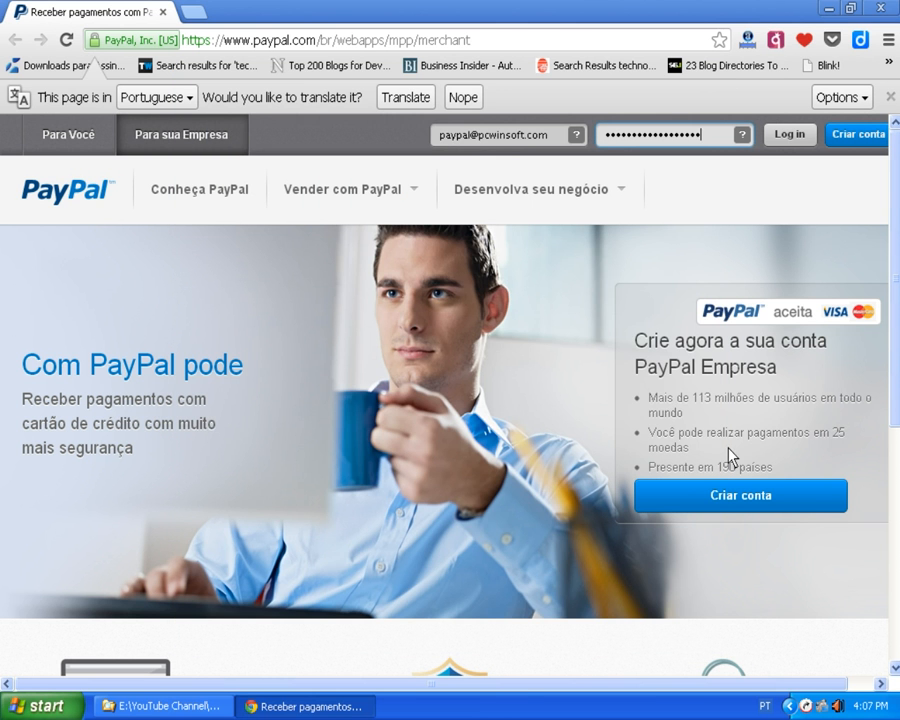
Step: Start a SuperLauncher database export of kernel.mdb to the MDB folder and cancel it
{"action": "right_click", "coordinate": [807, 706]}
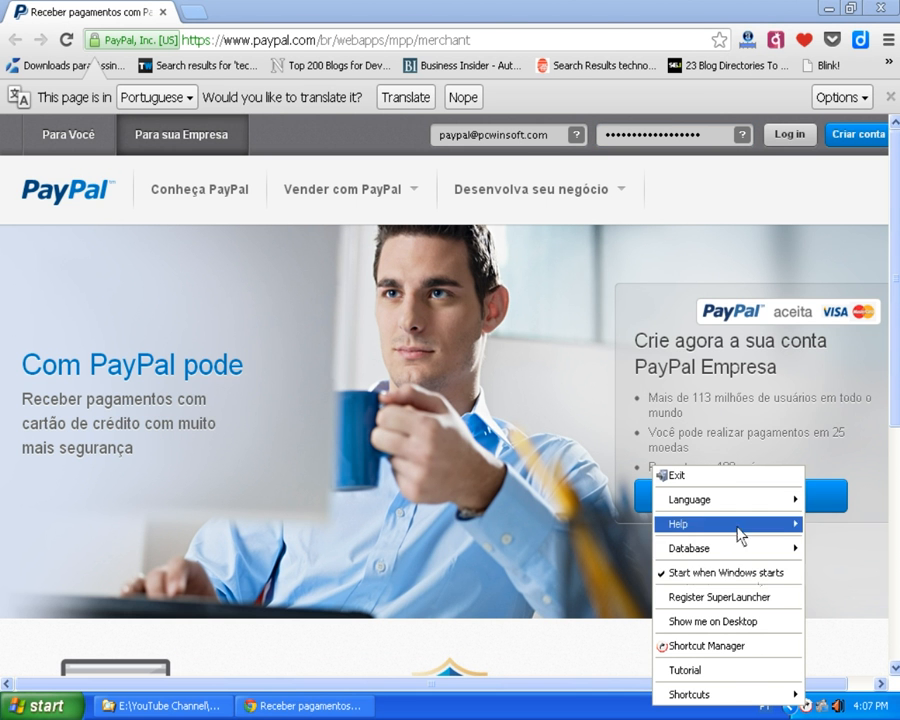
{"action": "mouse_move", "coordinate": [739, 546]}
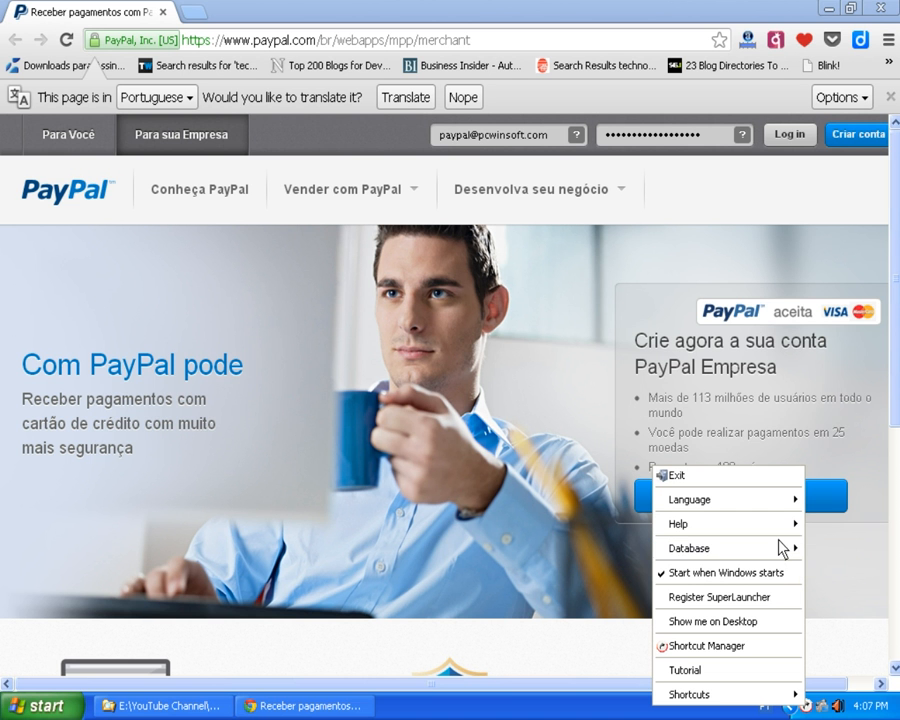
{"action": "mouse_move", "coordinate": [782, 551]}
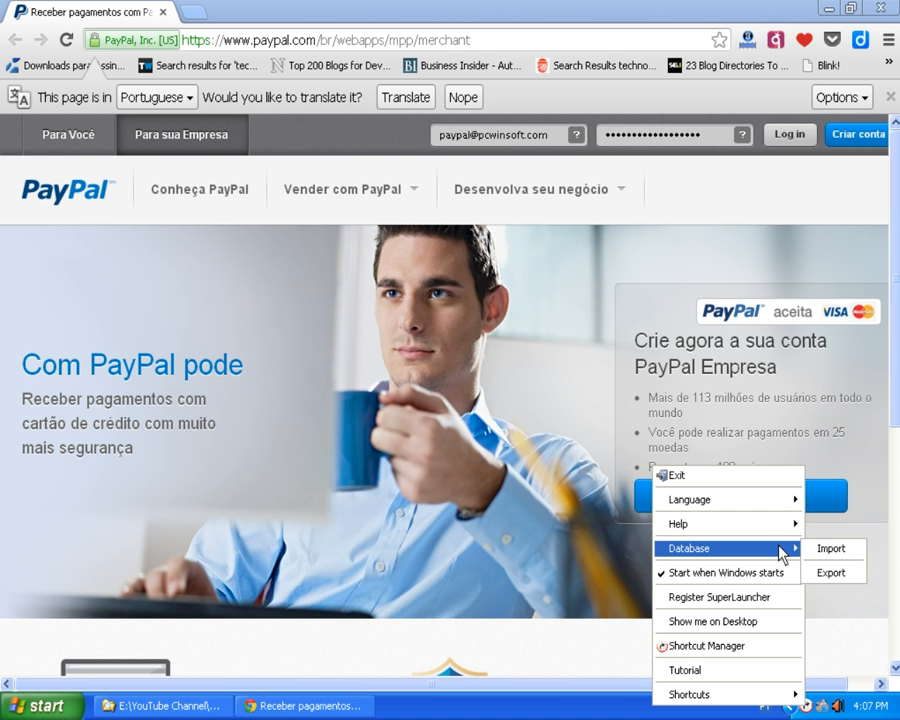
{"action": "left_click", "coordinate": [829, 578]}
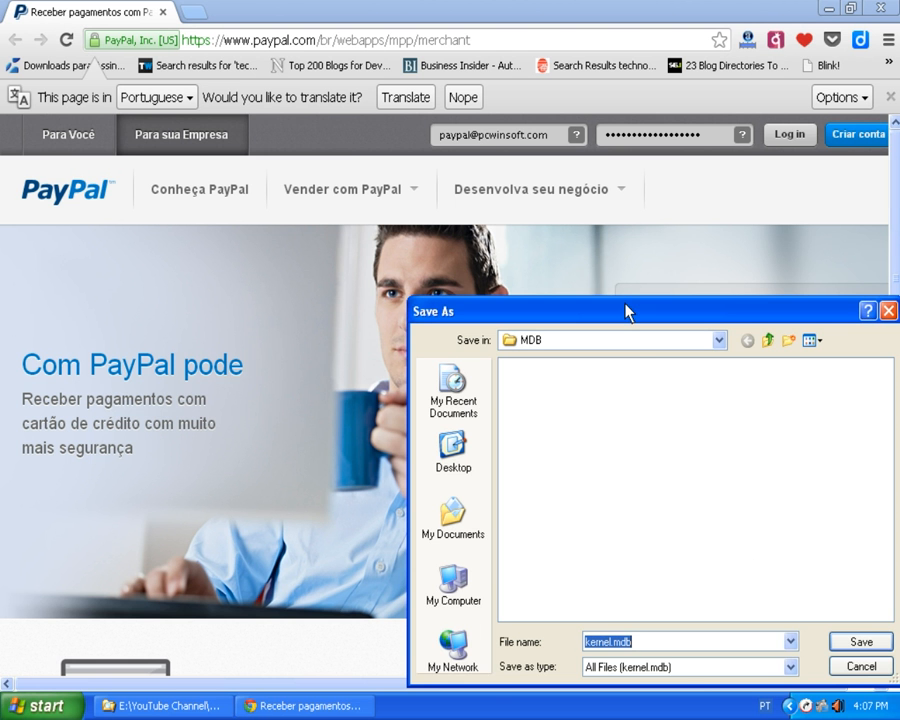
{"action": "left_click_drag", "start_coordinate": [626, 310], "coordinate": [458, 271]}
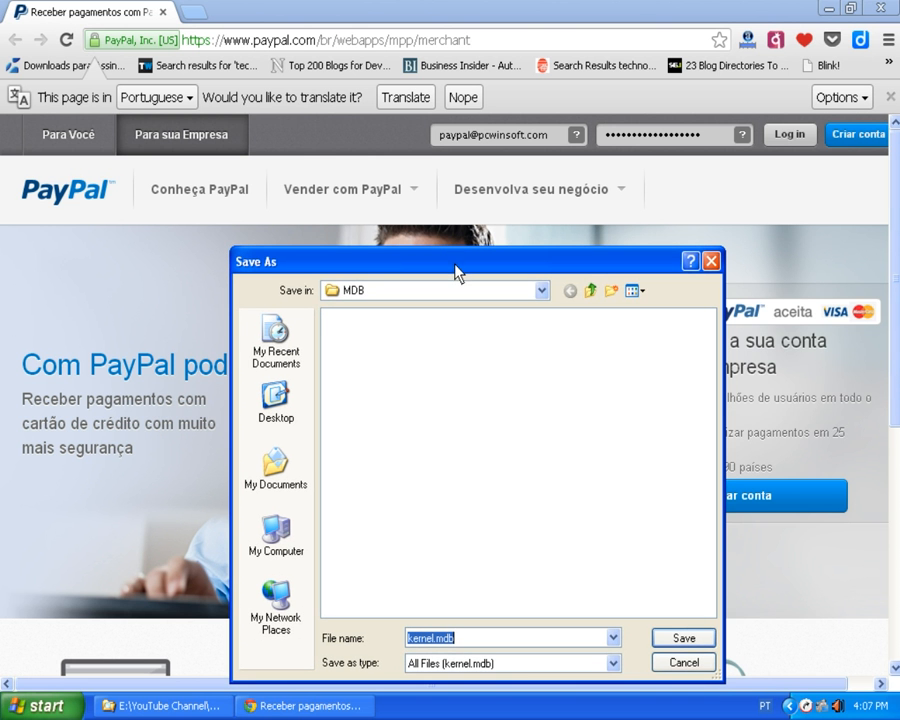
{"action": "left_click", "coordinate": [684, 663]}
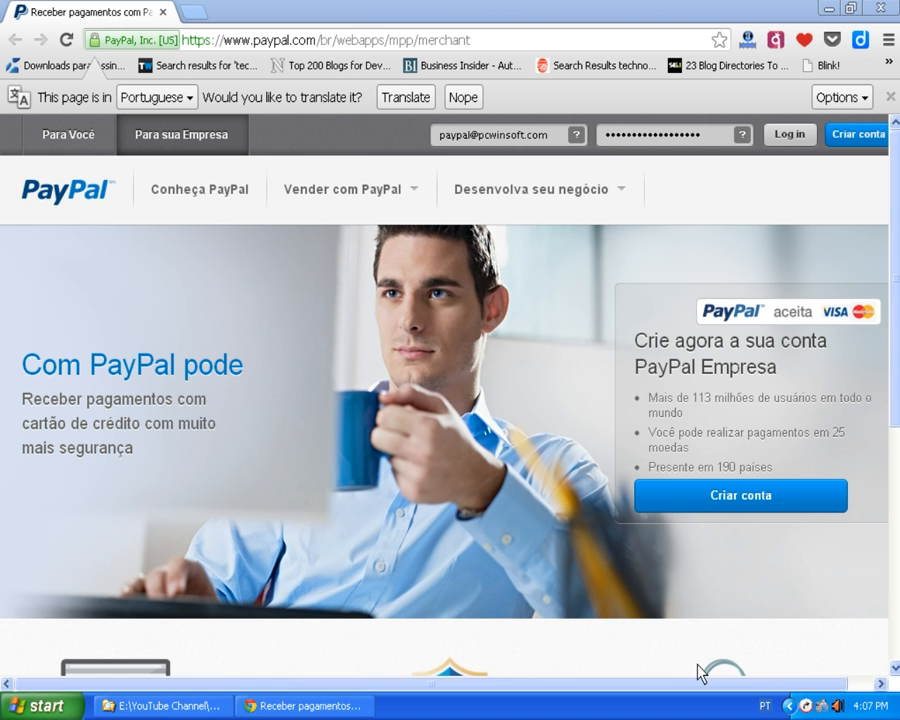
Step: View the SuperLauncher database import and export options and dismiss them
{"action": "right_click", "coordinate": [806, 708]}
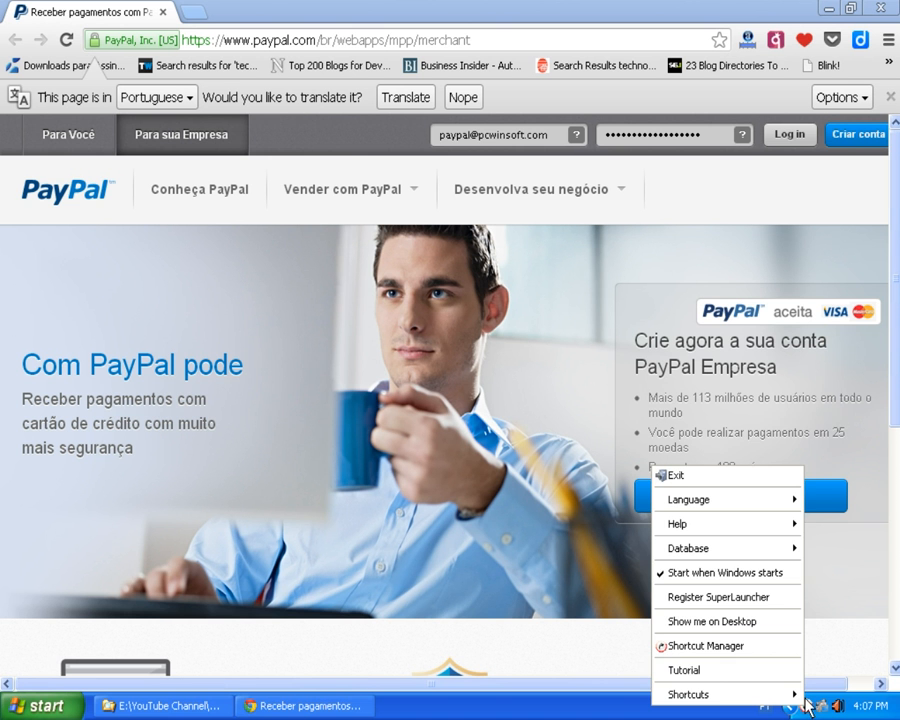
{"action": "mouse_move", "coordinate": [775, 558]}
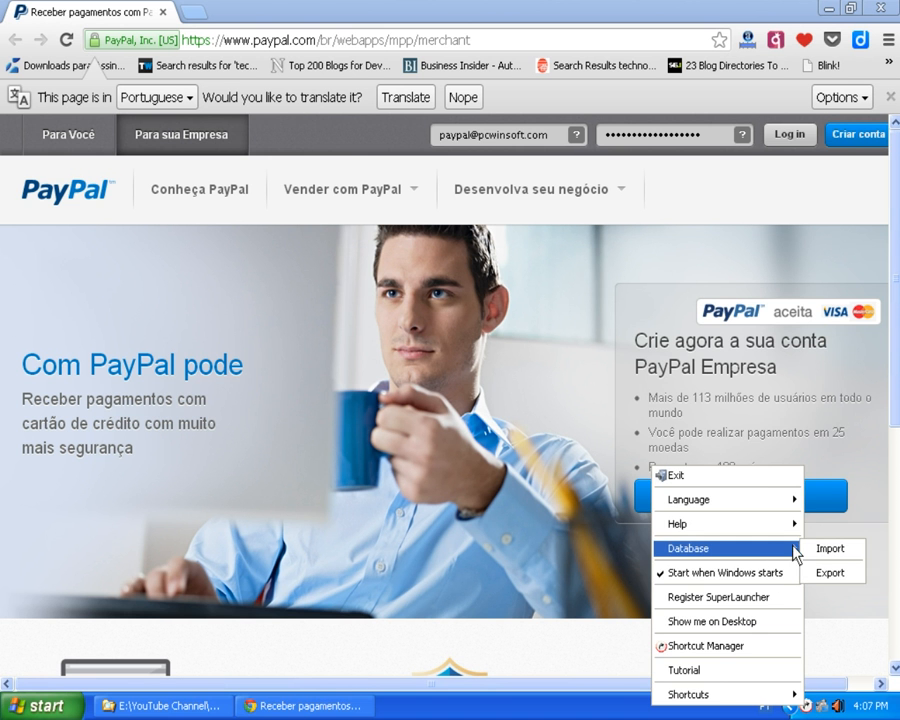
{"action": "left_click", "coordinate": [825, 657]}
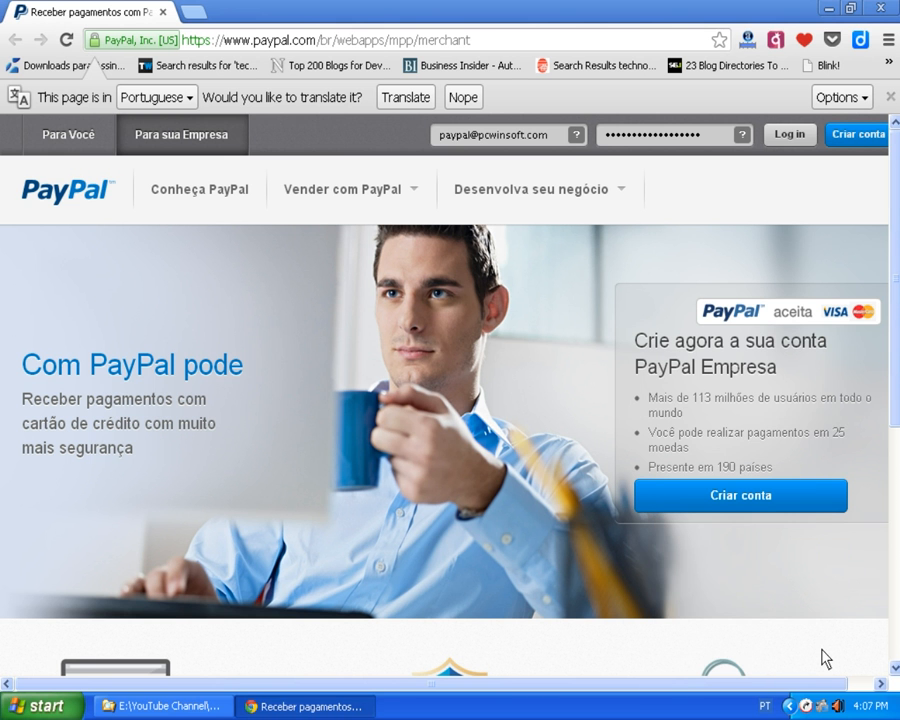